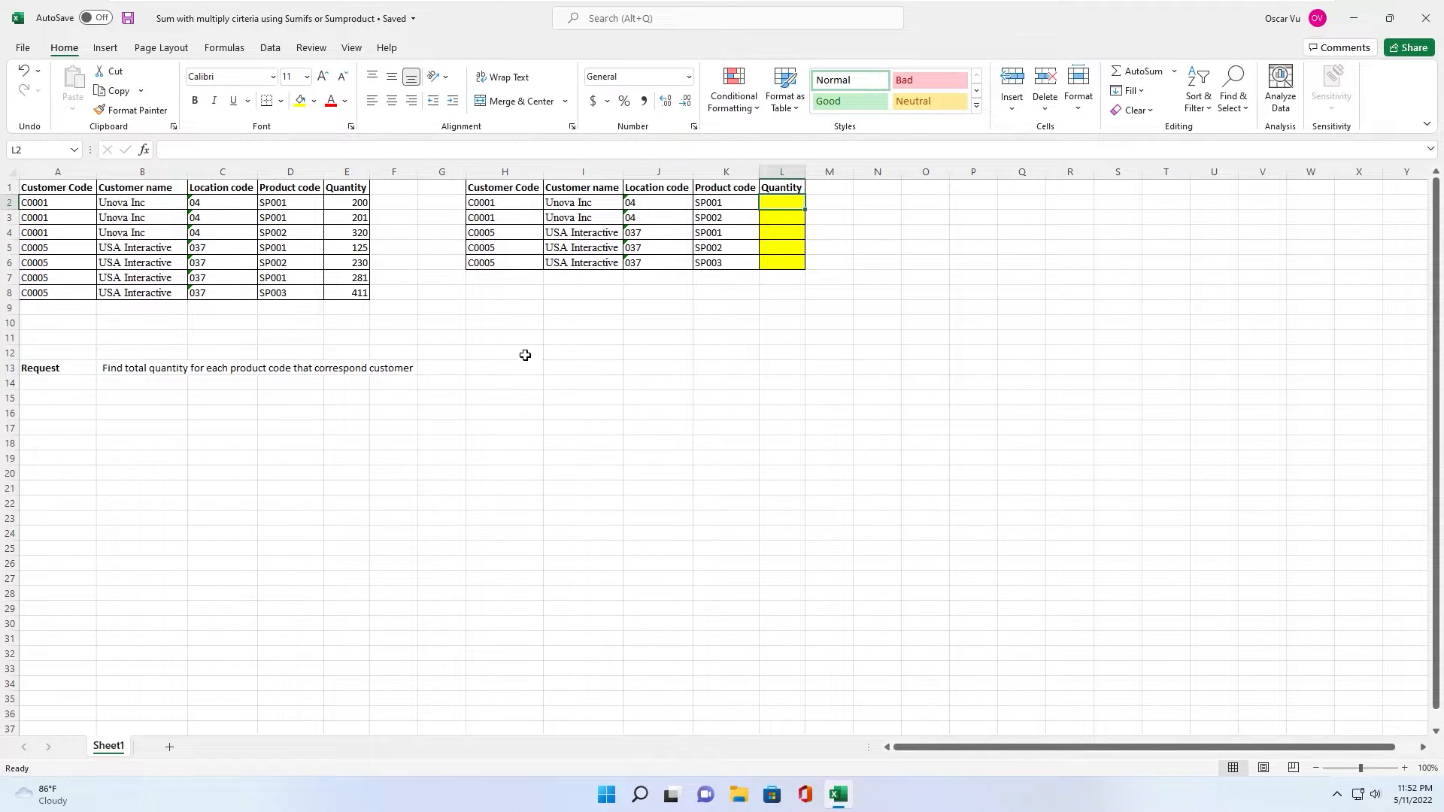
Start a SUMIFS formula in cell L2 for the total quantity requested in row 13
left_click(126, 388)
left_click(142, 373)
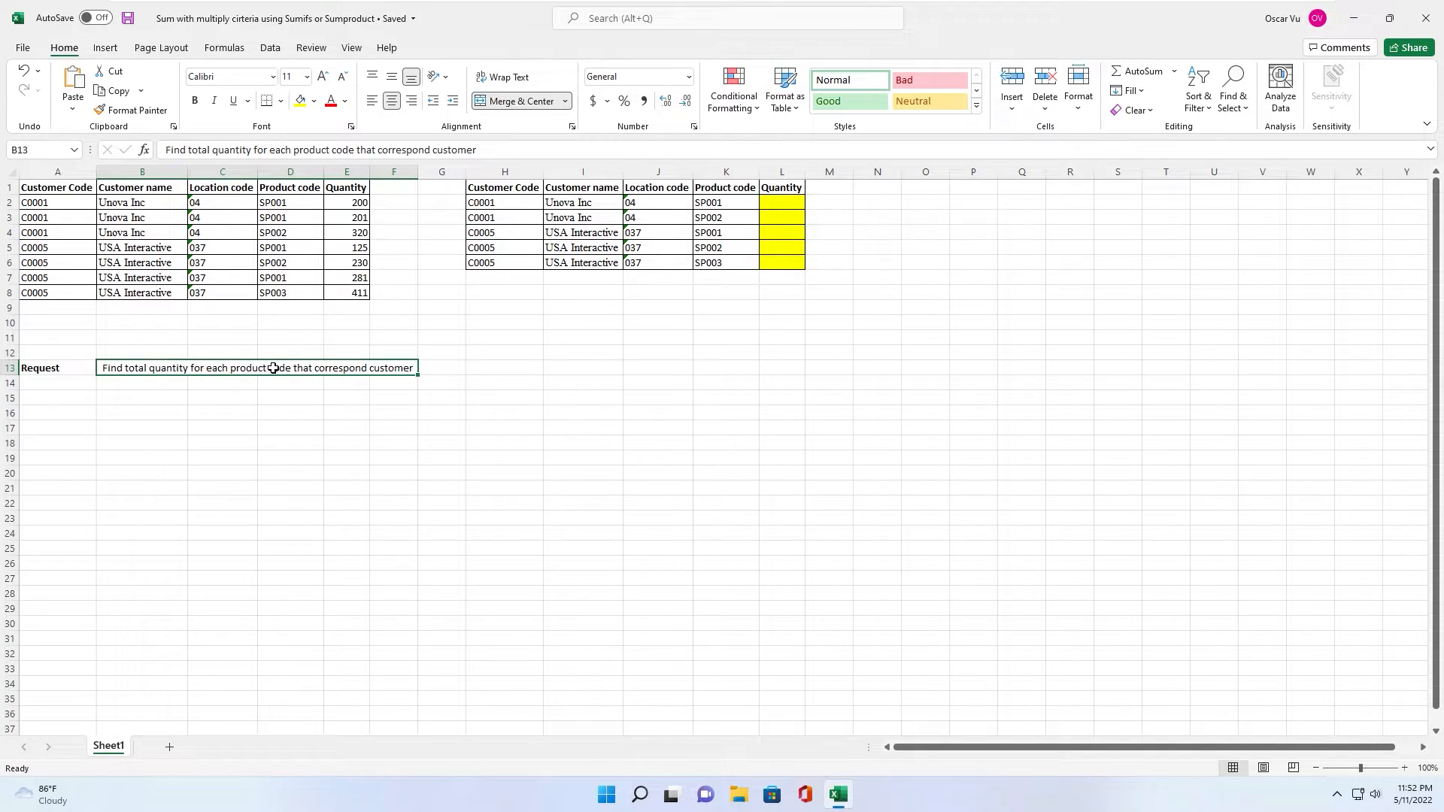
left_click(791, 206)
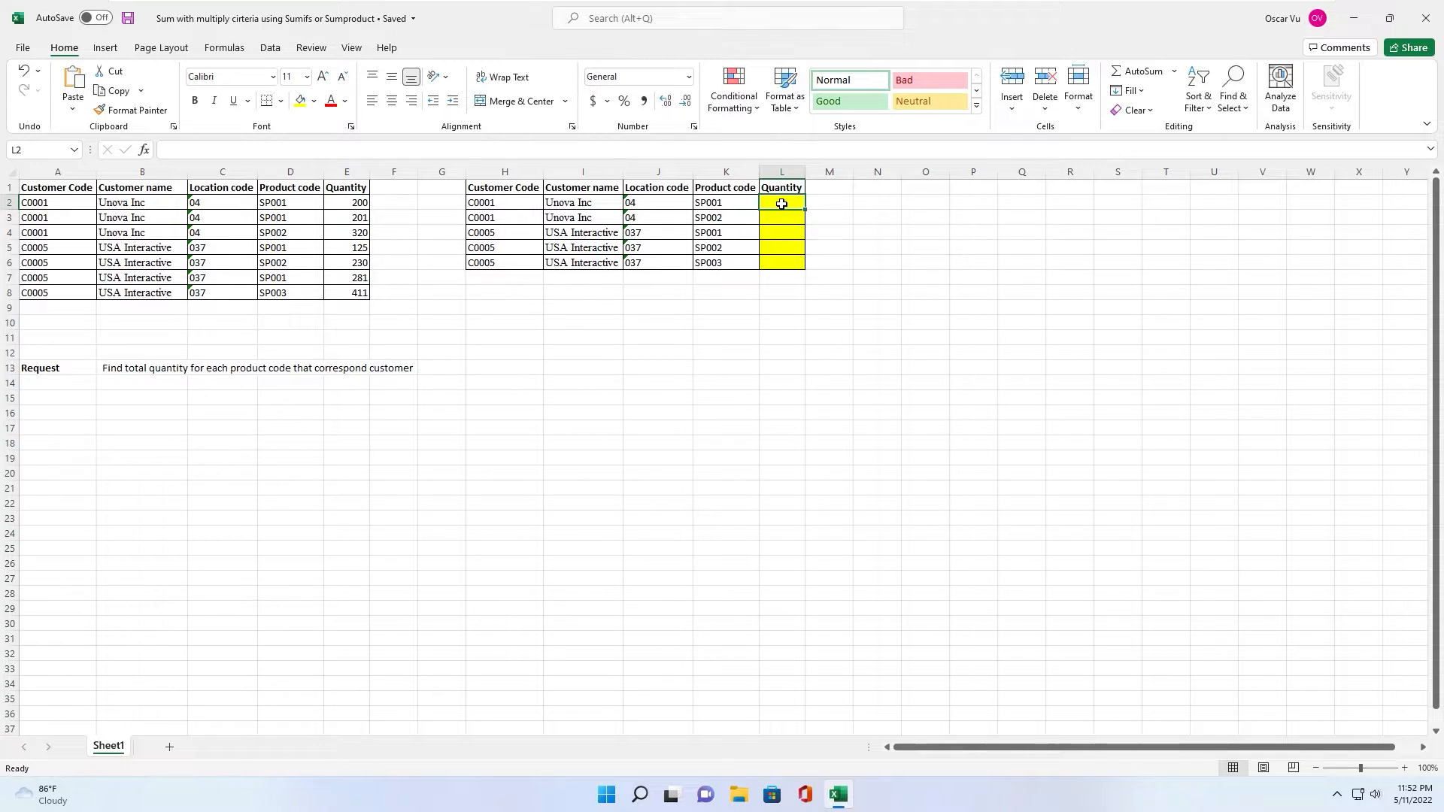
type("=di")
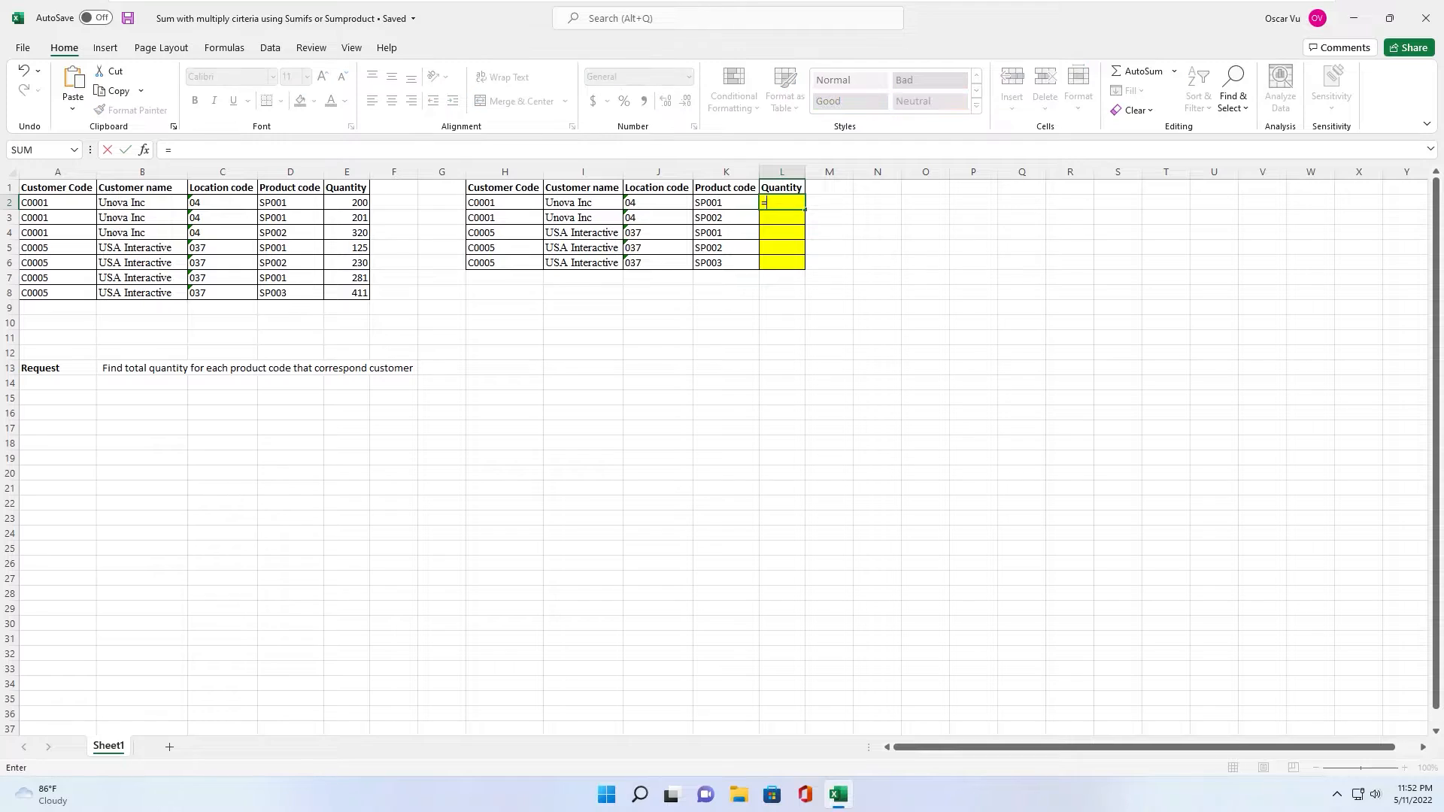
key("BackSpace")
key("BackSpace")
type("s")
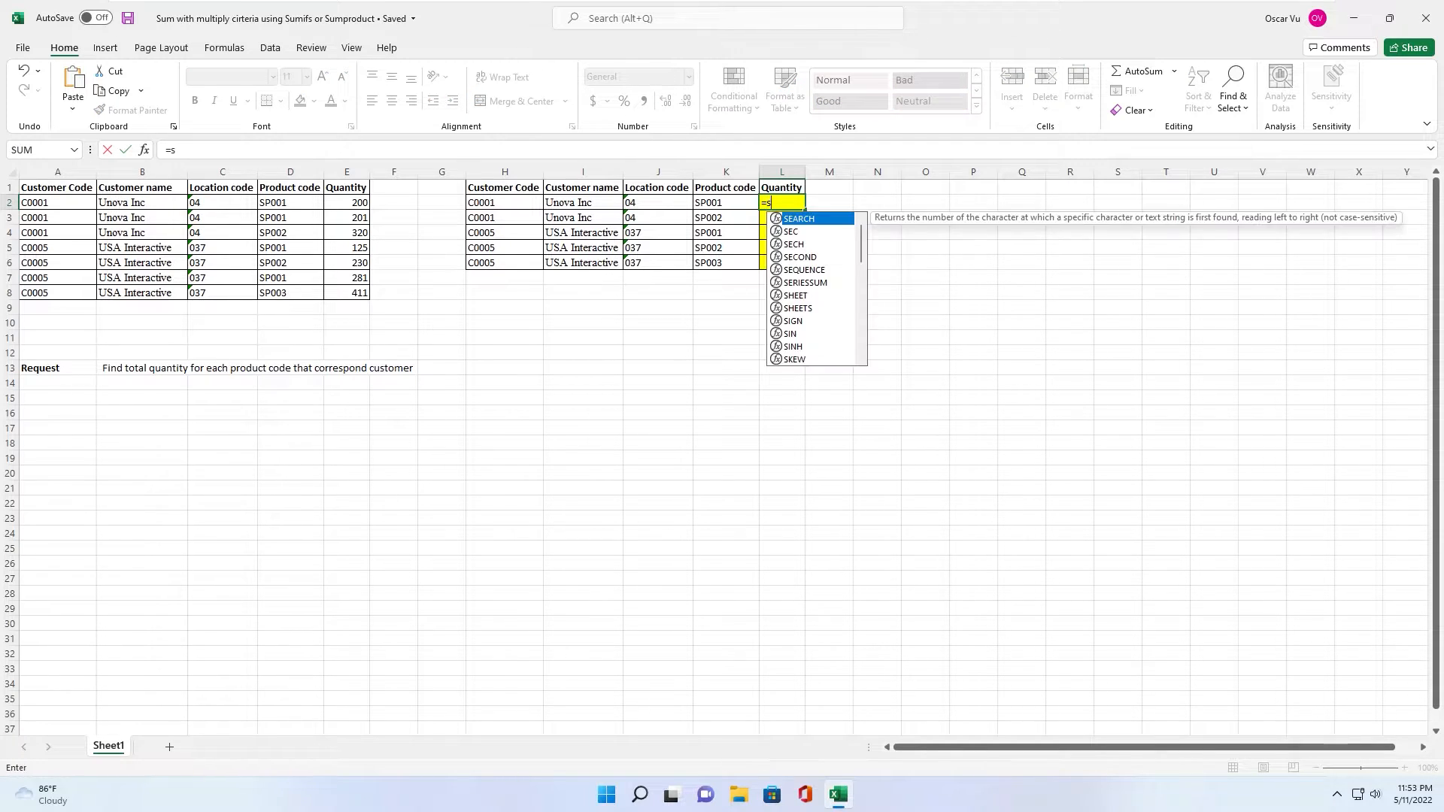
type("umifs")
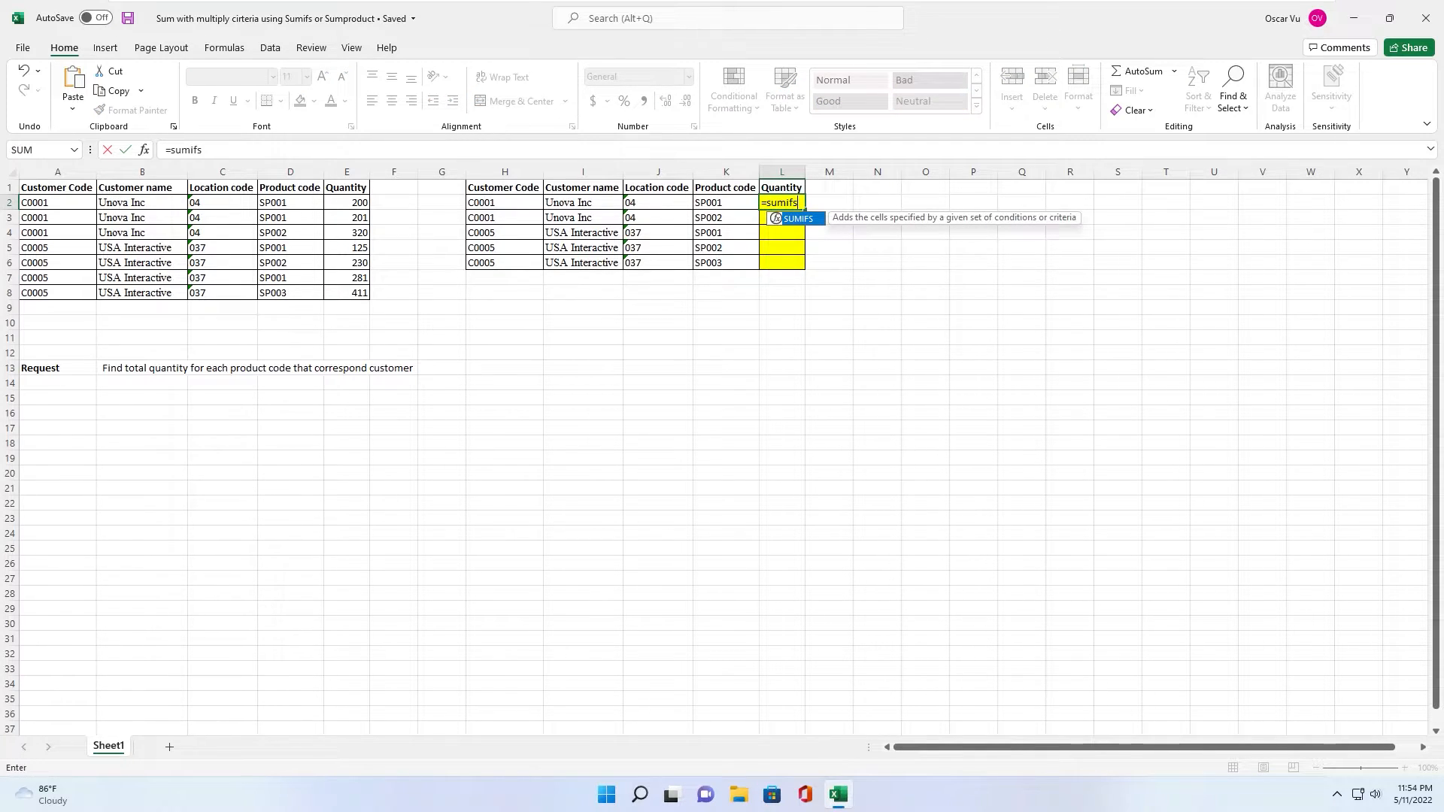
type("(")
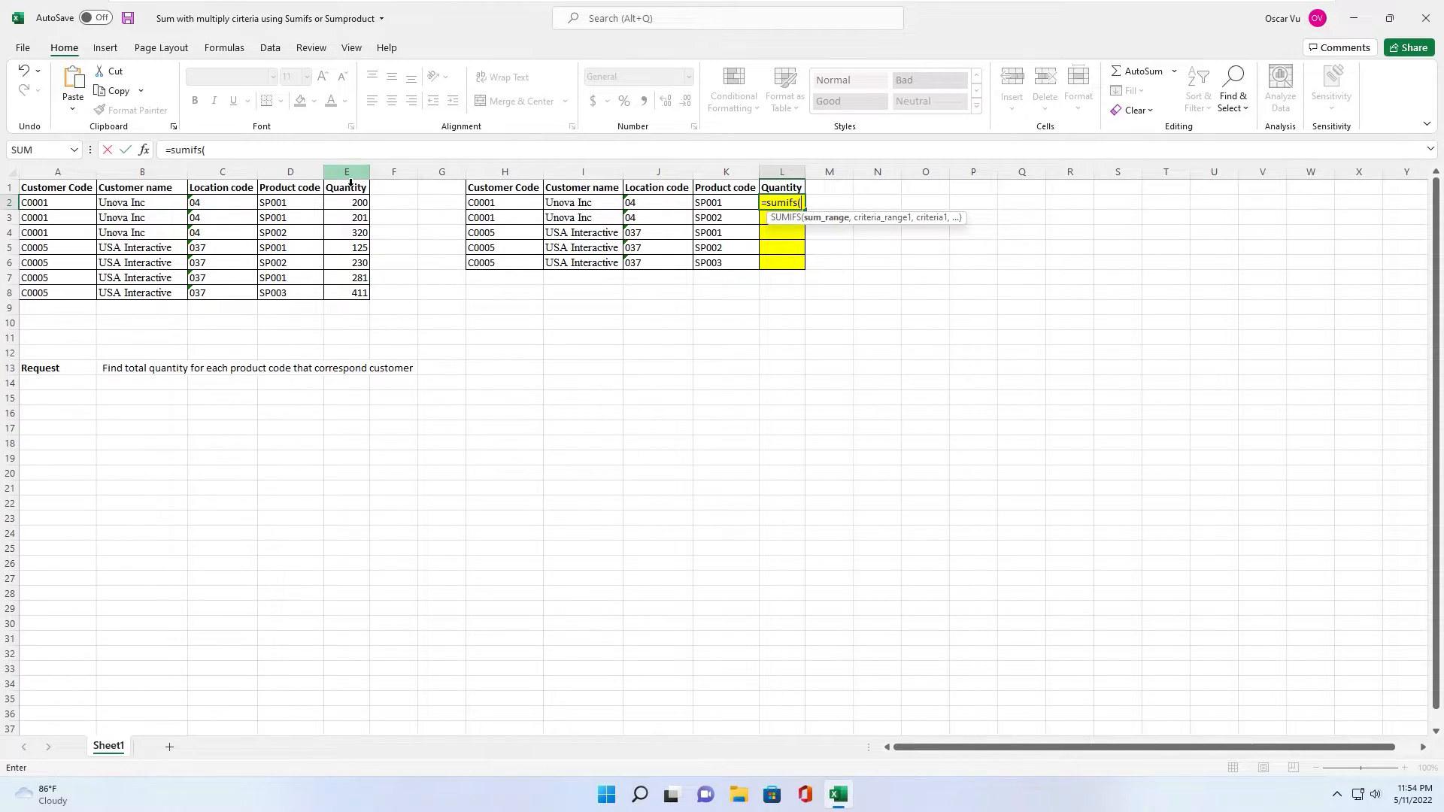
Set the SUMIFS sum range to the source table's quantities as the absolute reference $E$2:$E$8
left_click(349, 206)
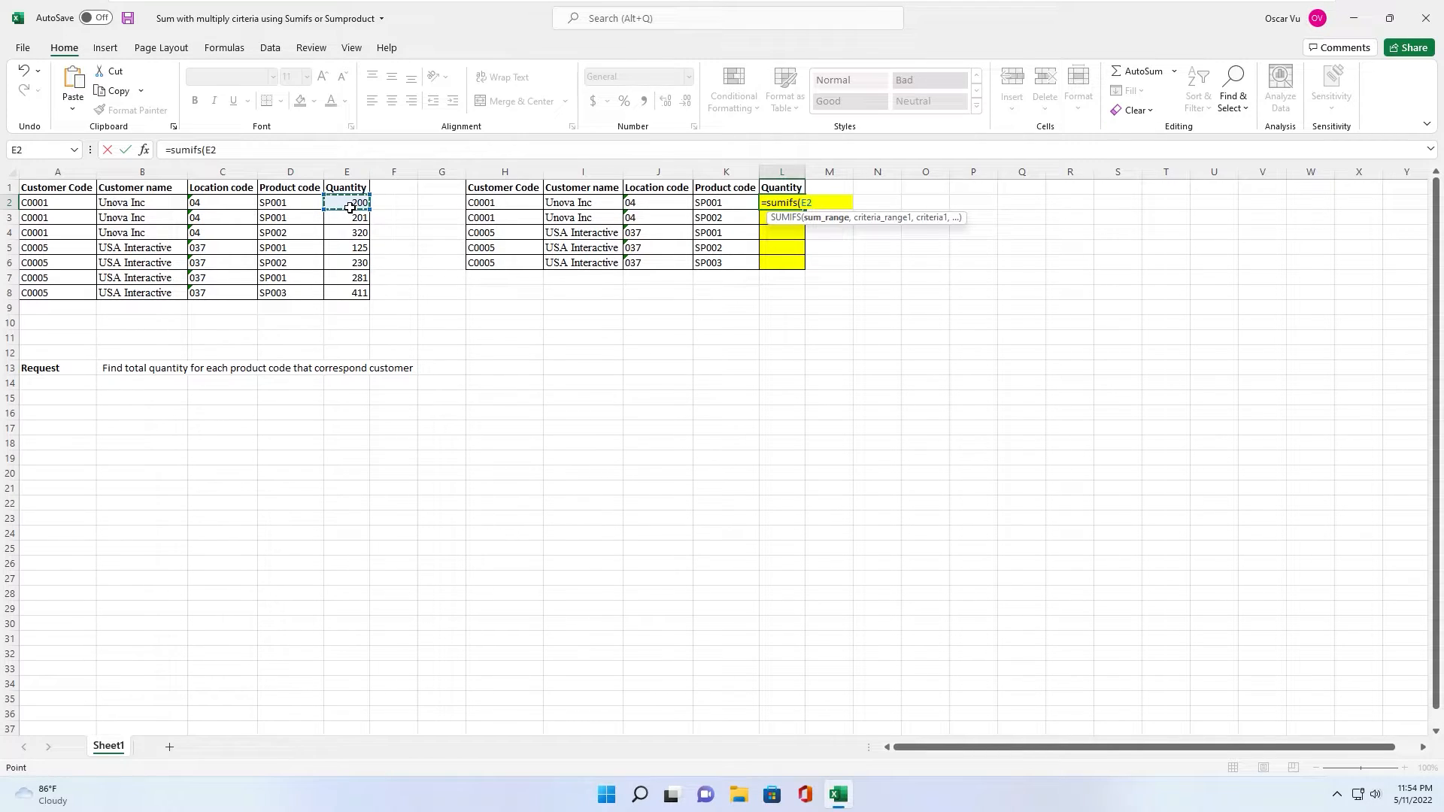
left_click_drag(350, 207, 345, 288)
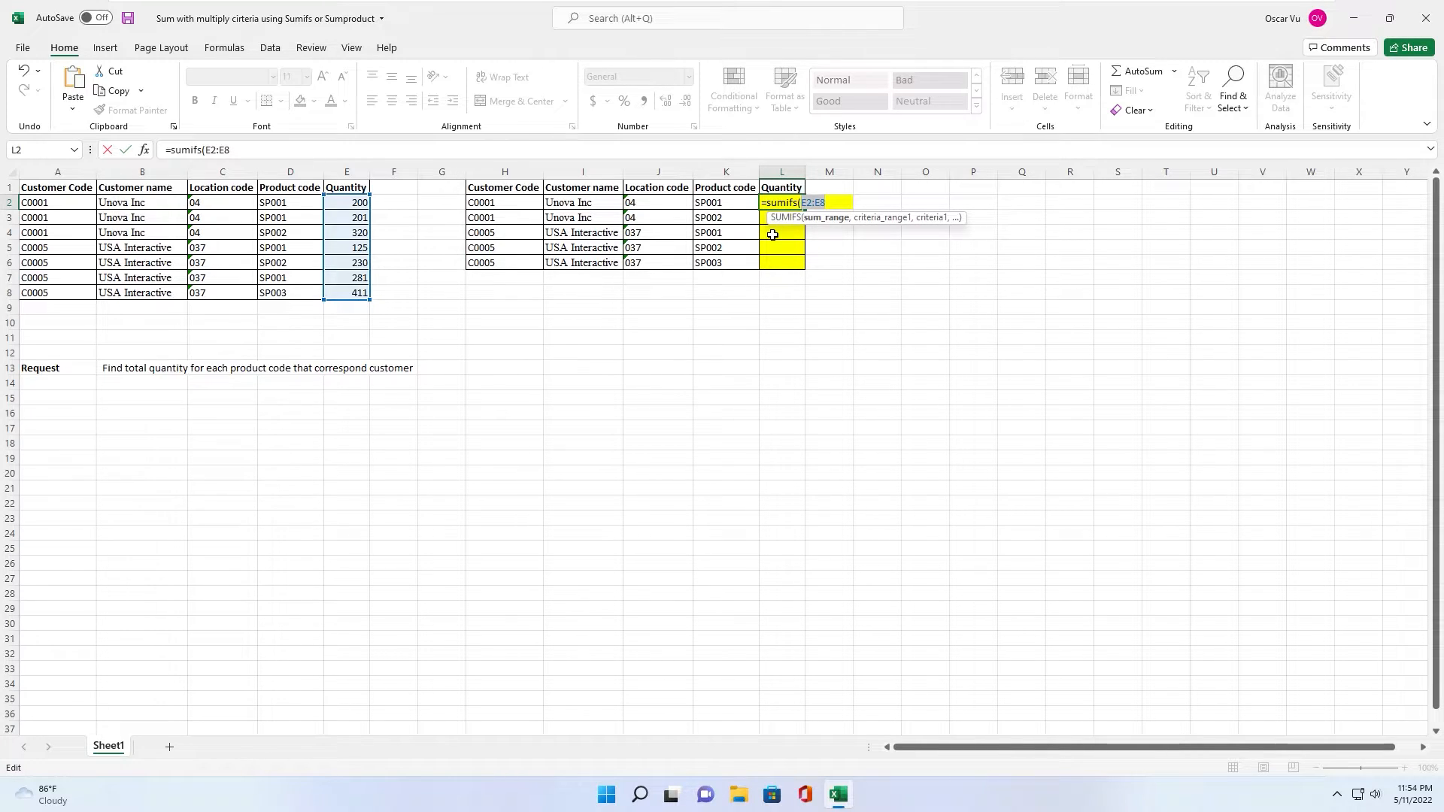
key("F4")
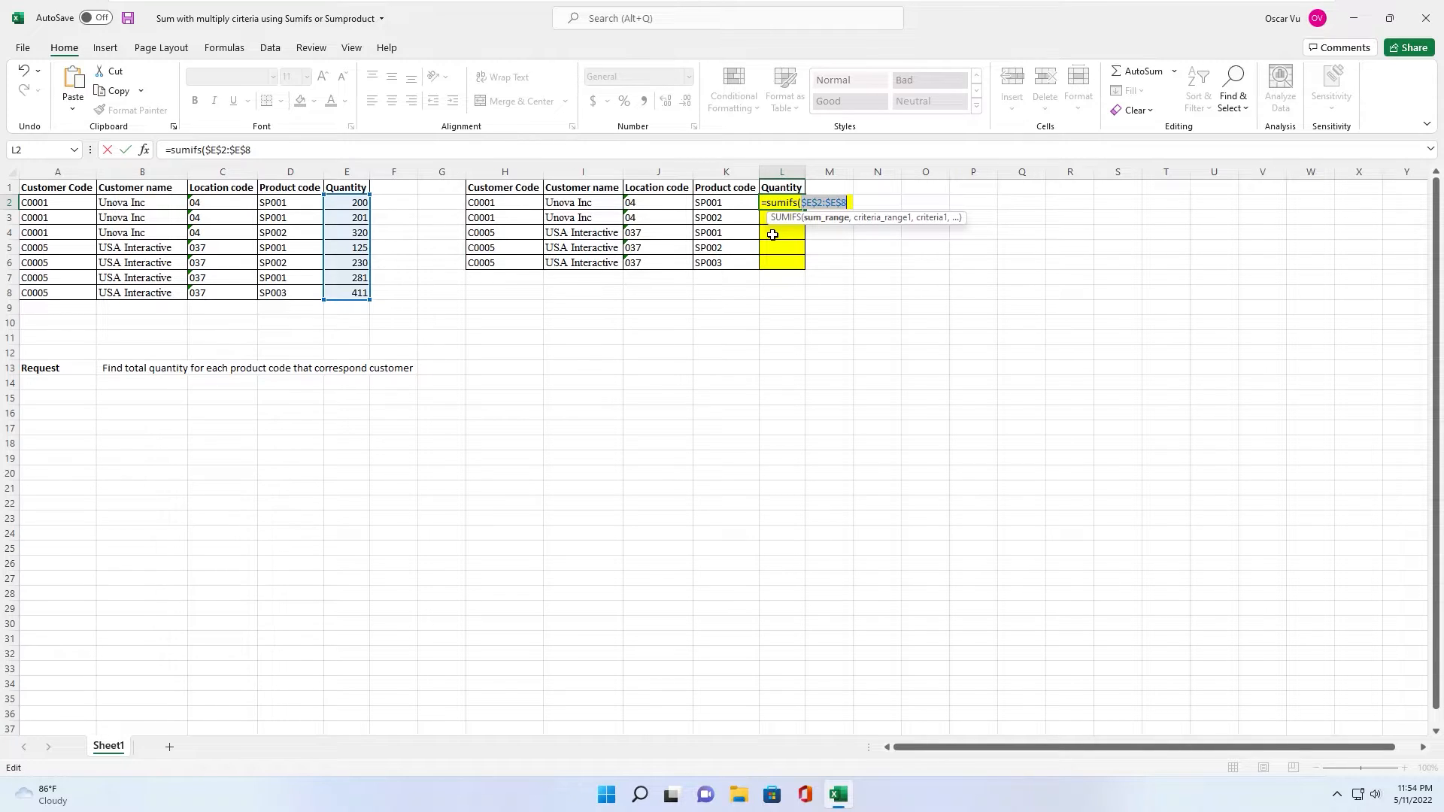
key("Right")
type(",")
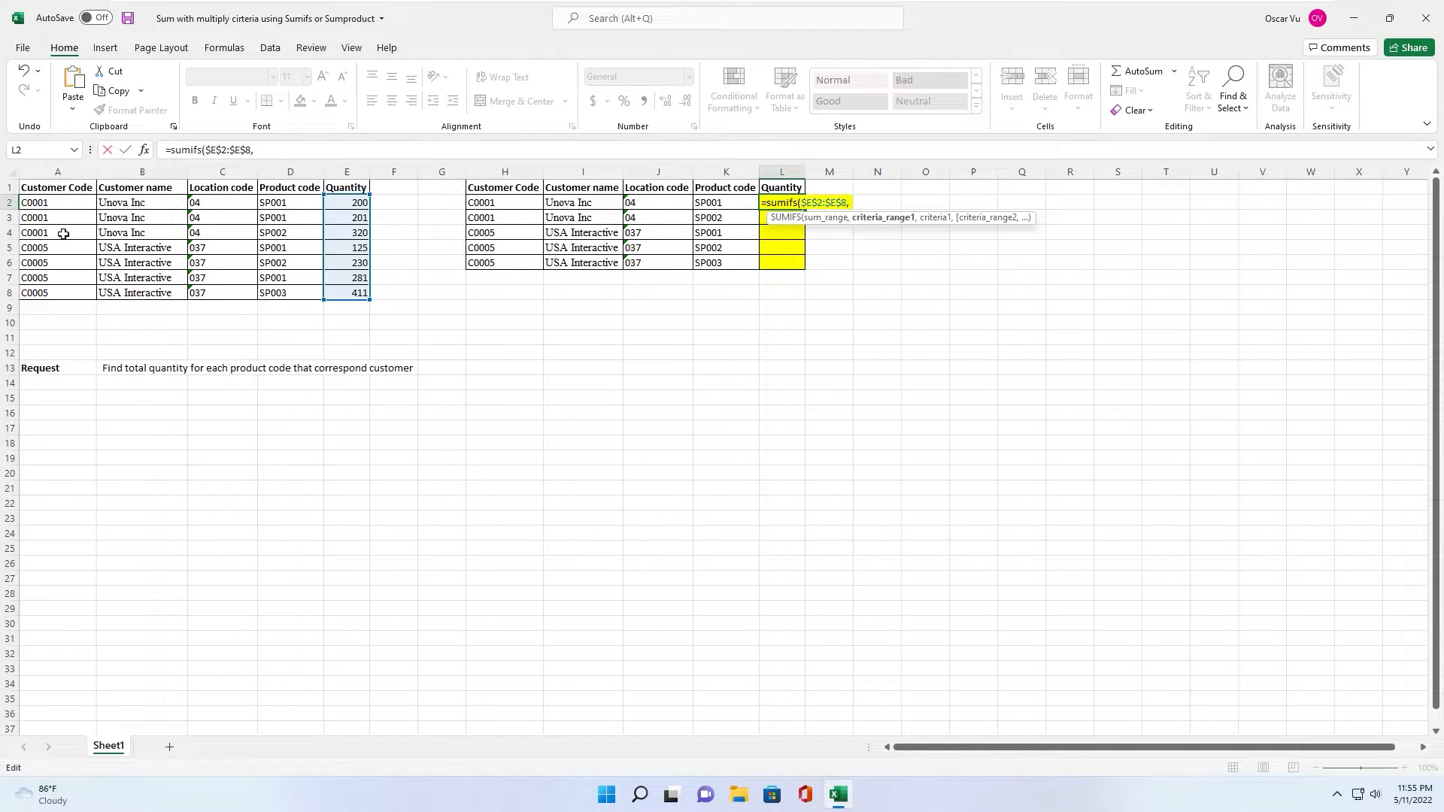
Add the customer code condition to the SUMIFS formula, matching $A$2:$A$8 against H2
left_click_drag(52, 205, 40, 295)
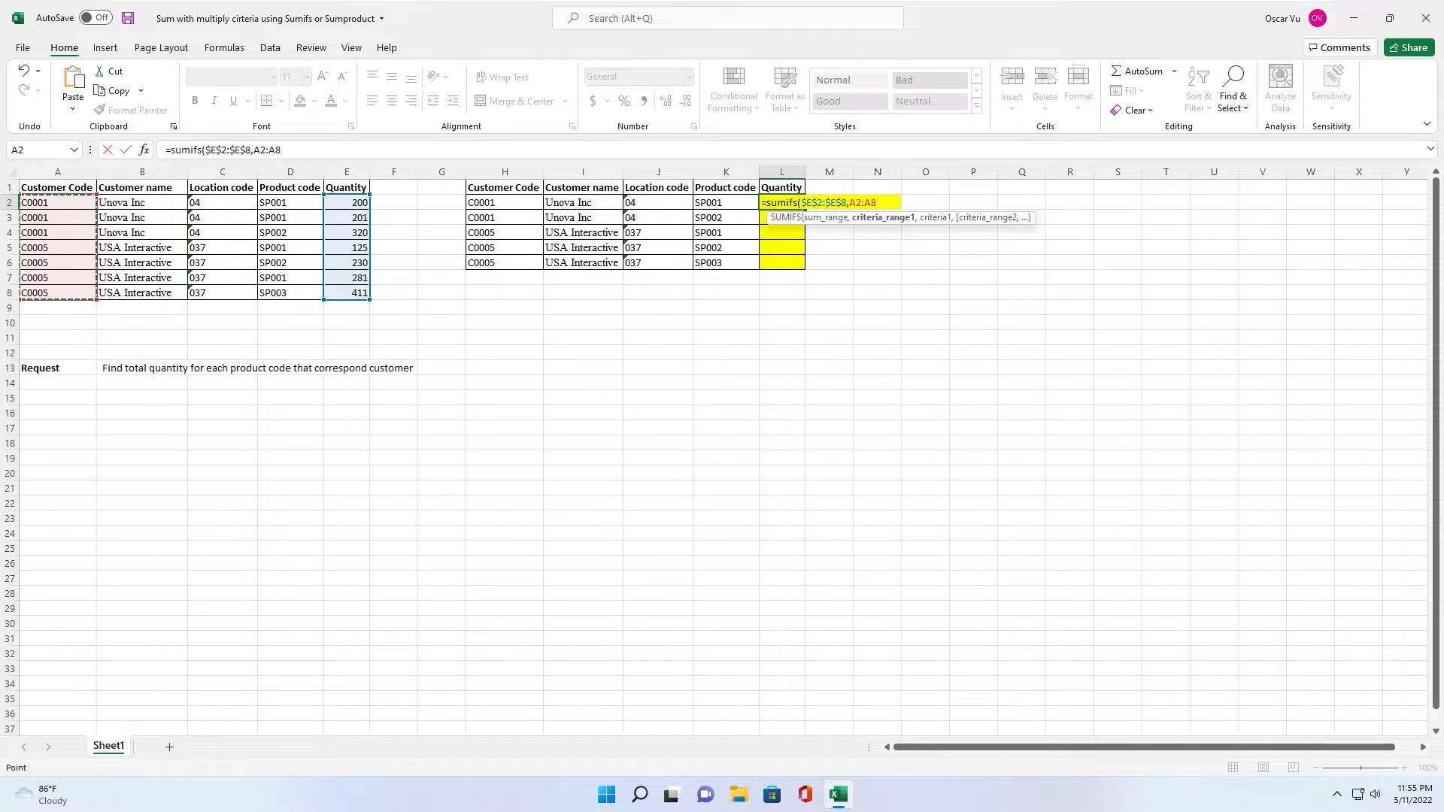
left_click(862, 203)
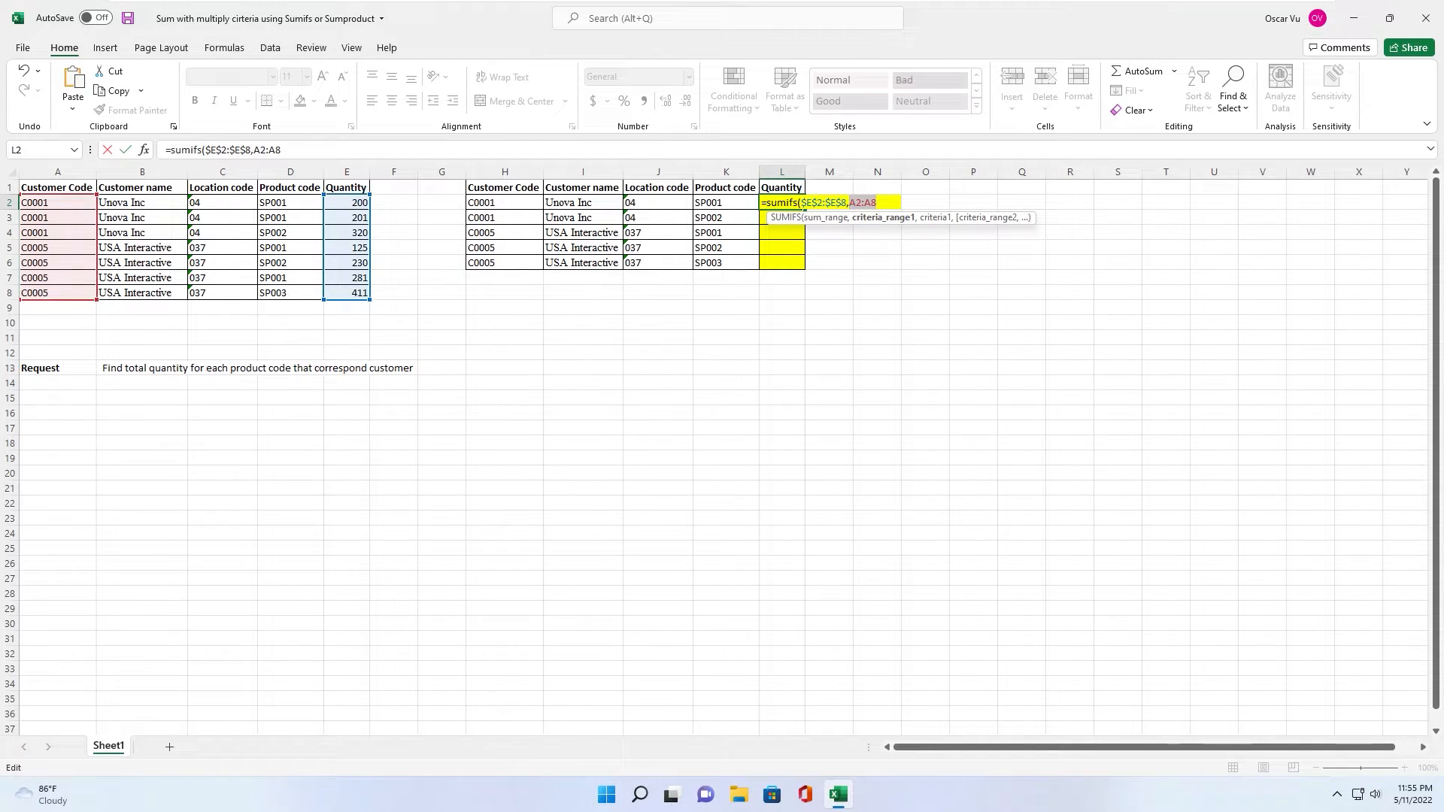
key("F4")
type(",")
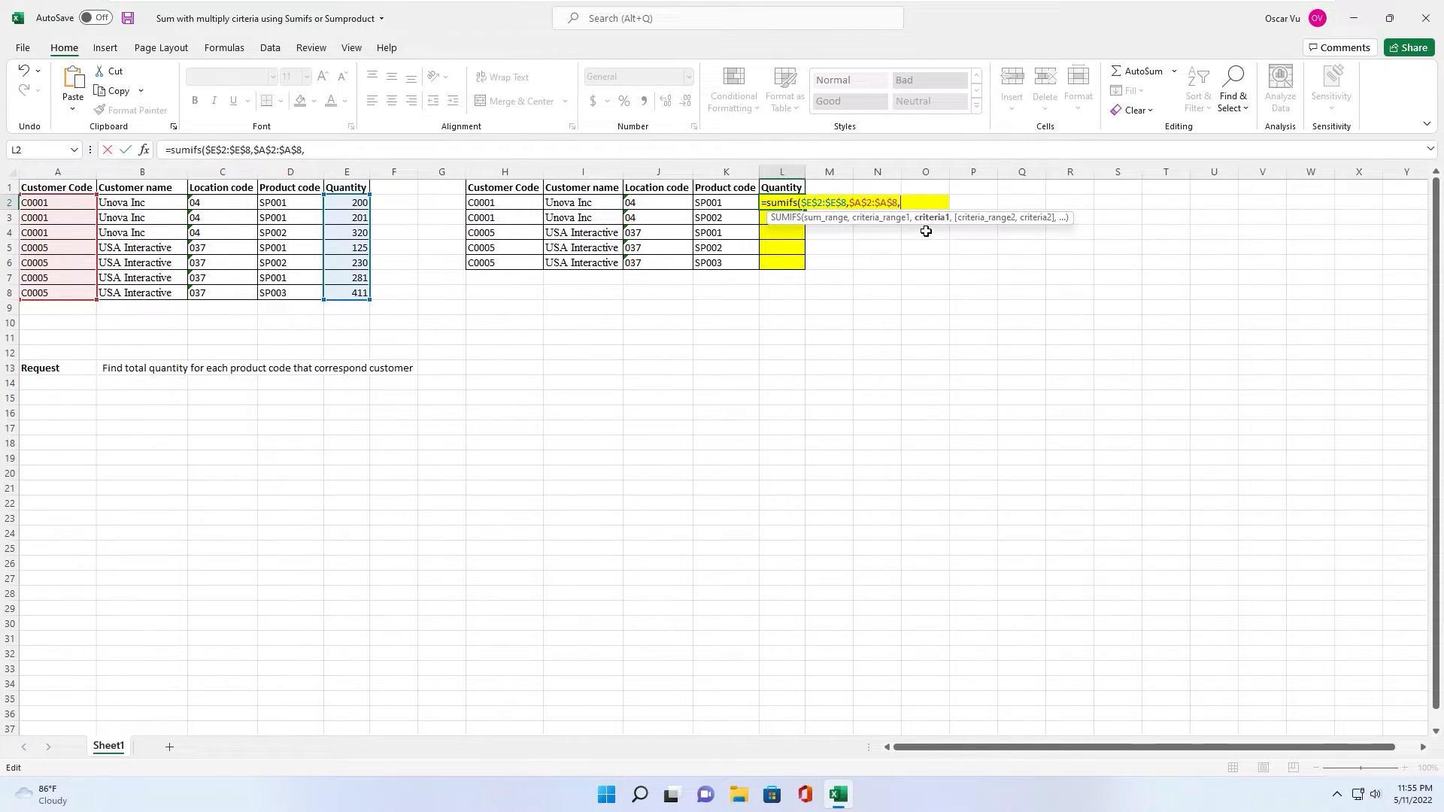
left_click(503, 203)
type(",")
key("BackSpace")
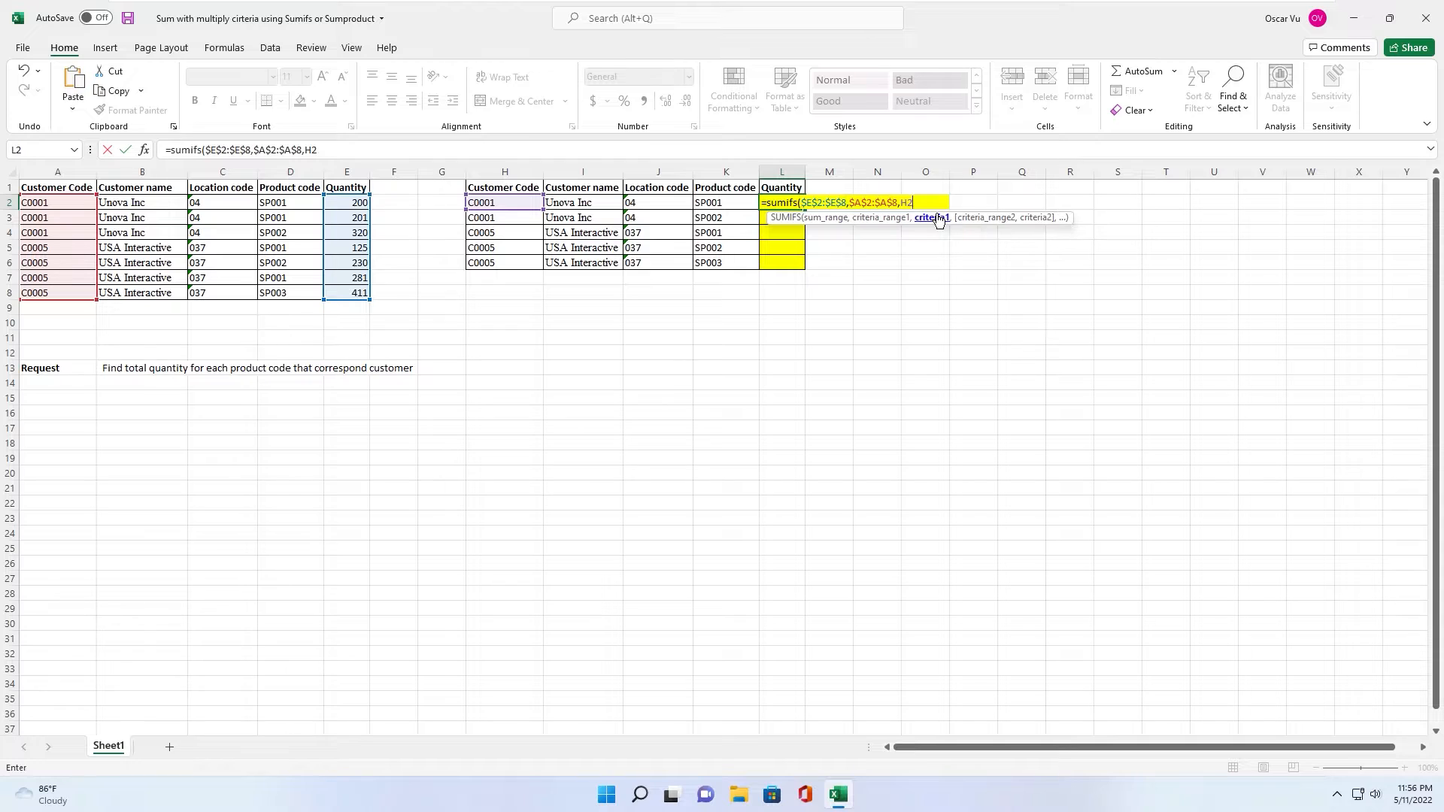
type(",")
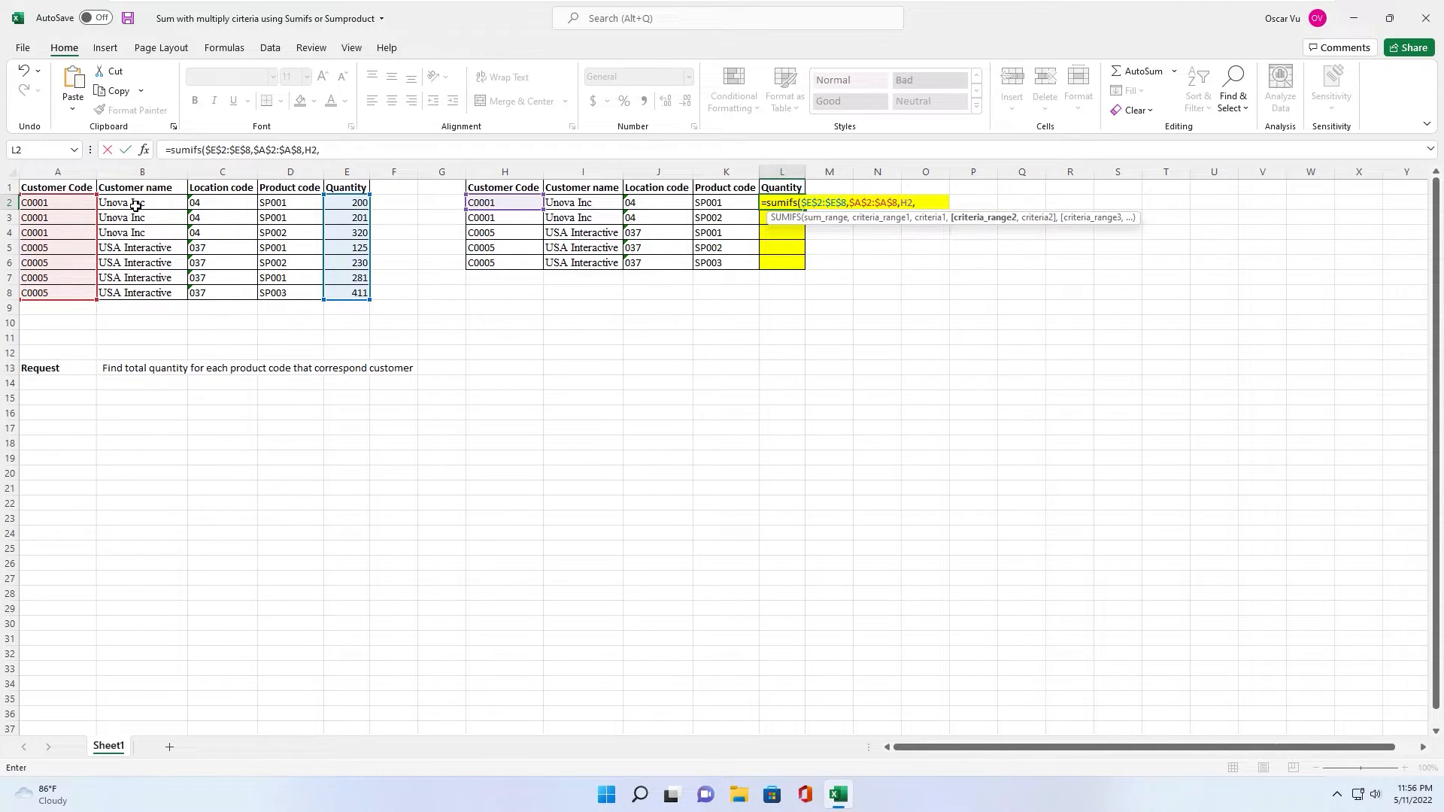
Add the customer name condition to the SUMIFS formula, matching $B$2:$B$8 against I2
left_click_drag(135, 204, 133, 295)
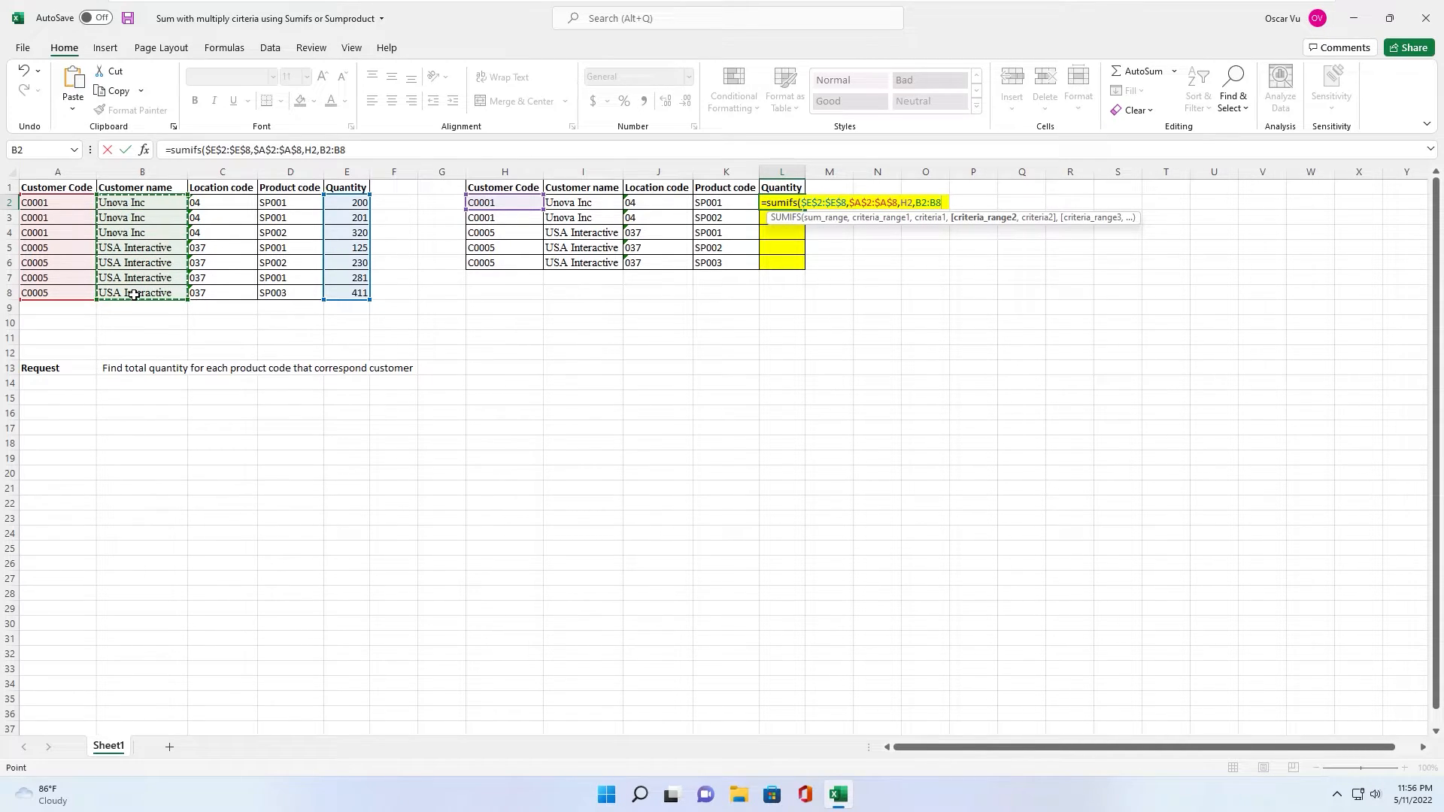
key("F4")
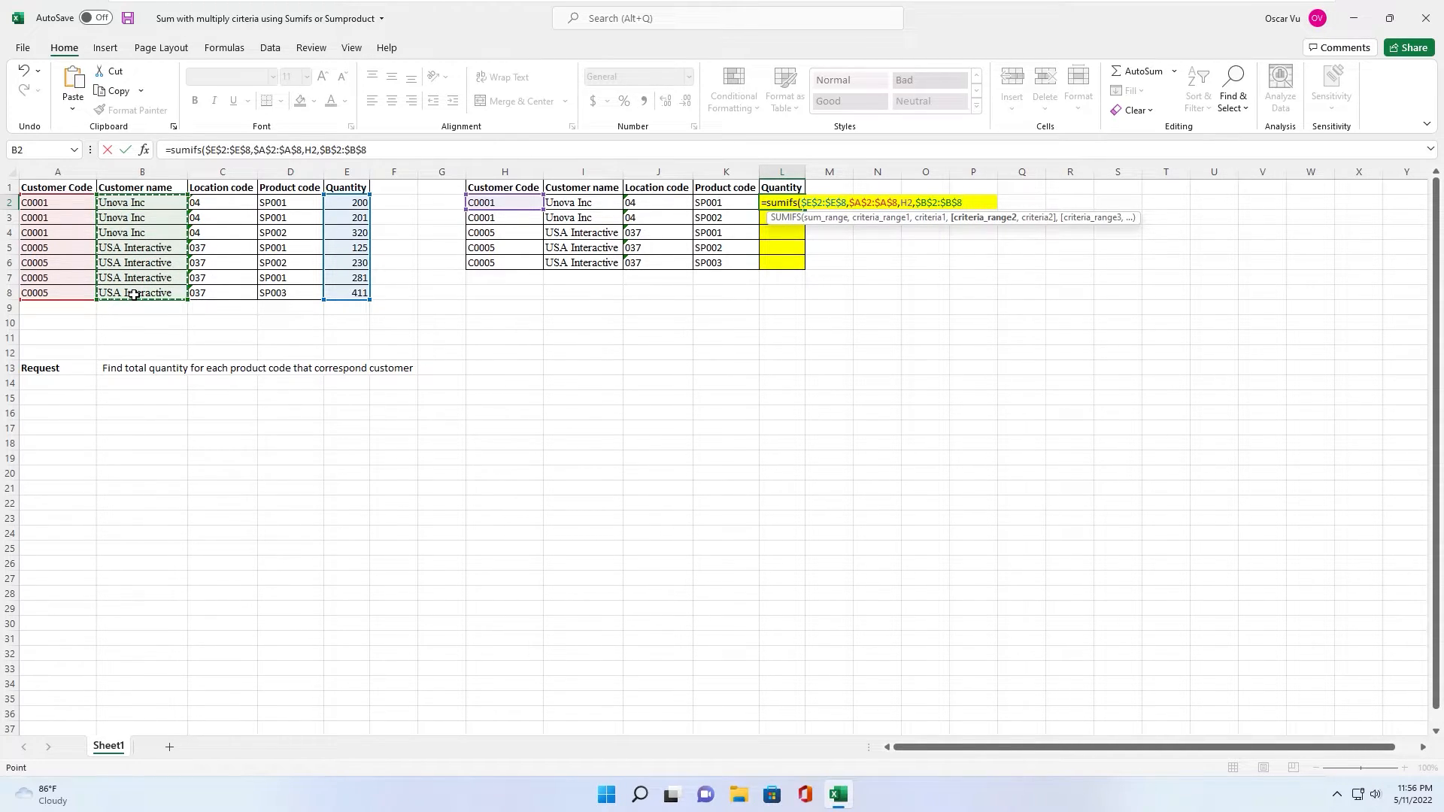
type(",")
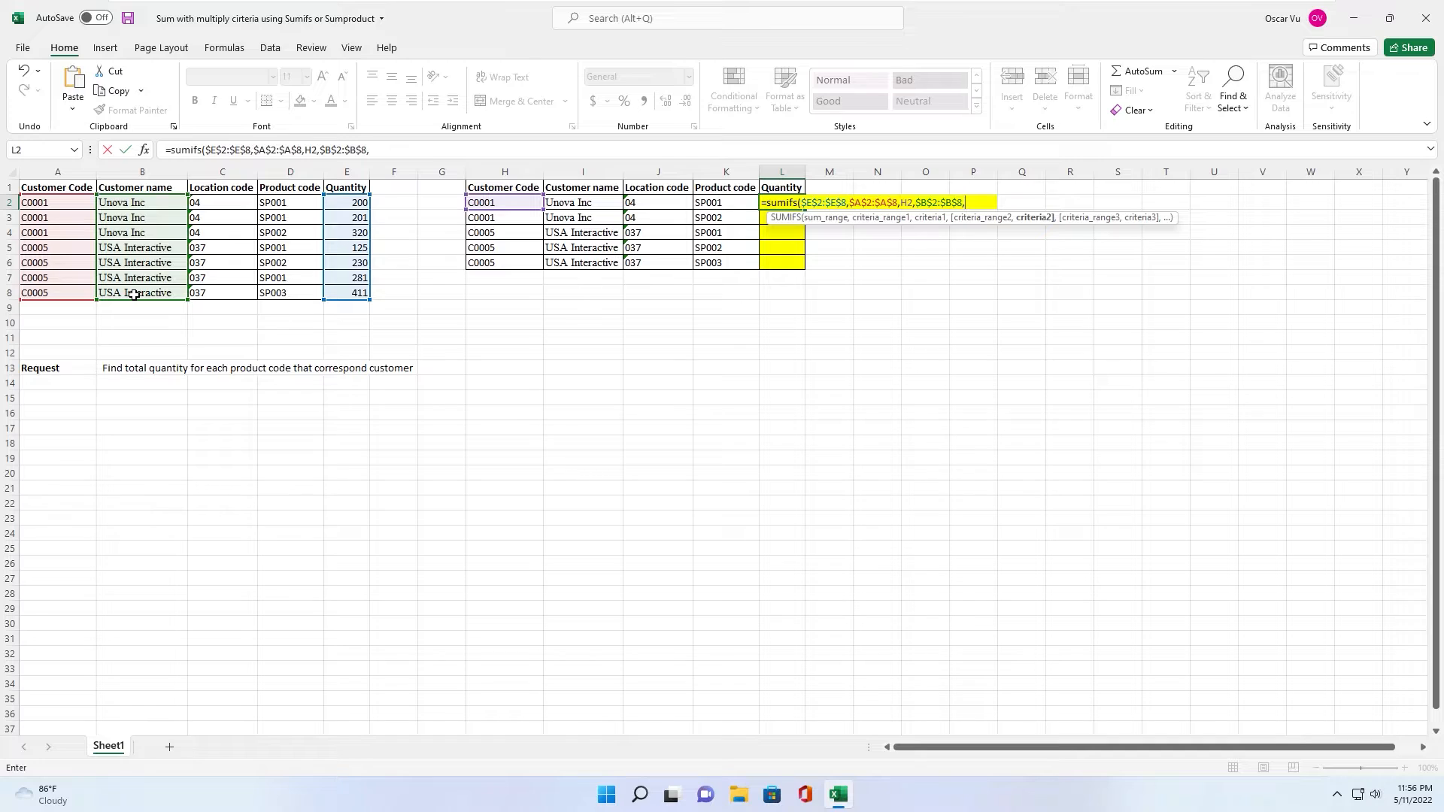
left_click(575, 204)
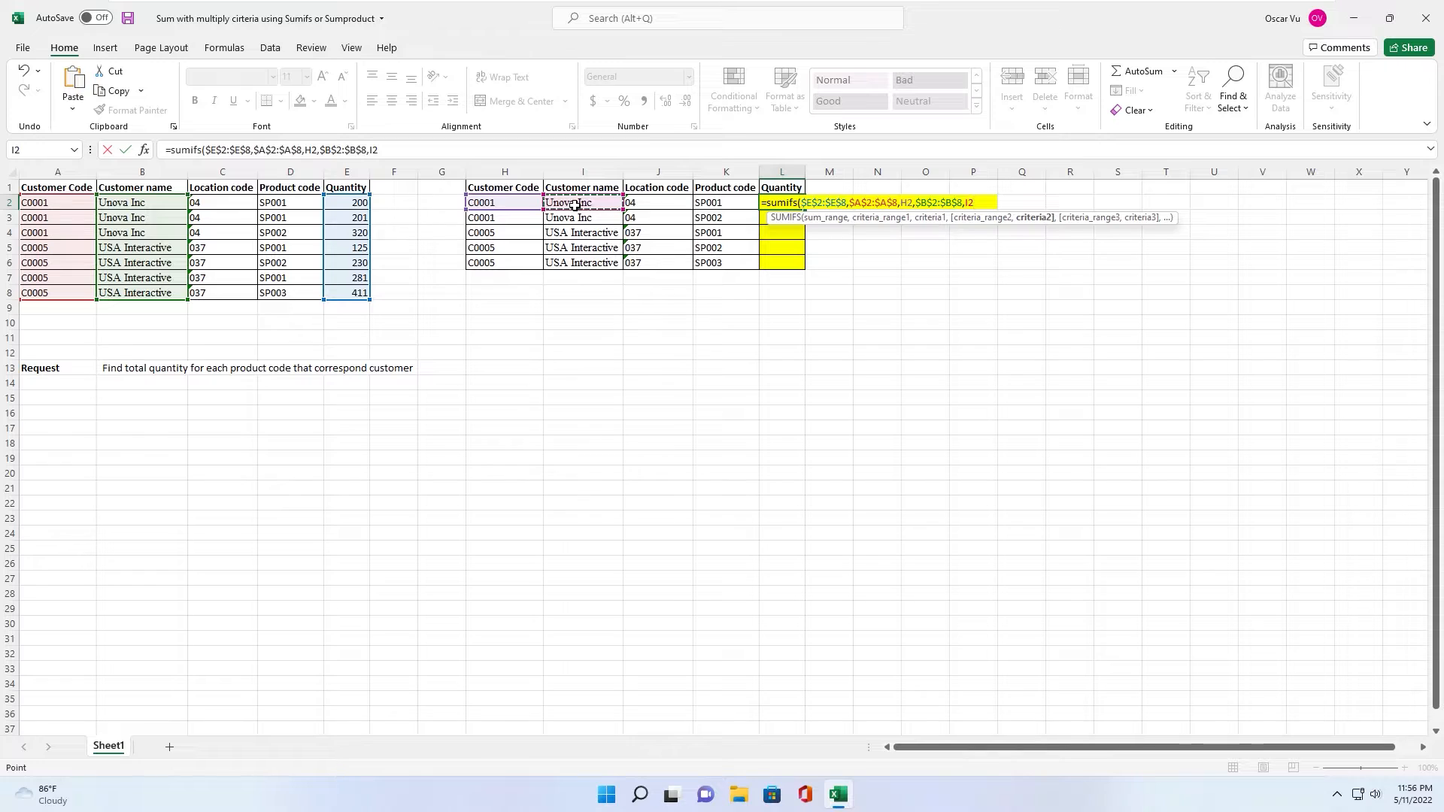
type(",")
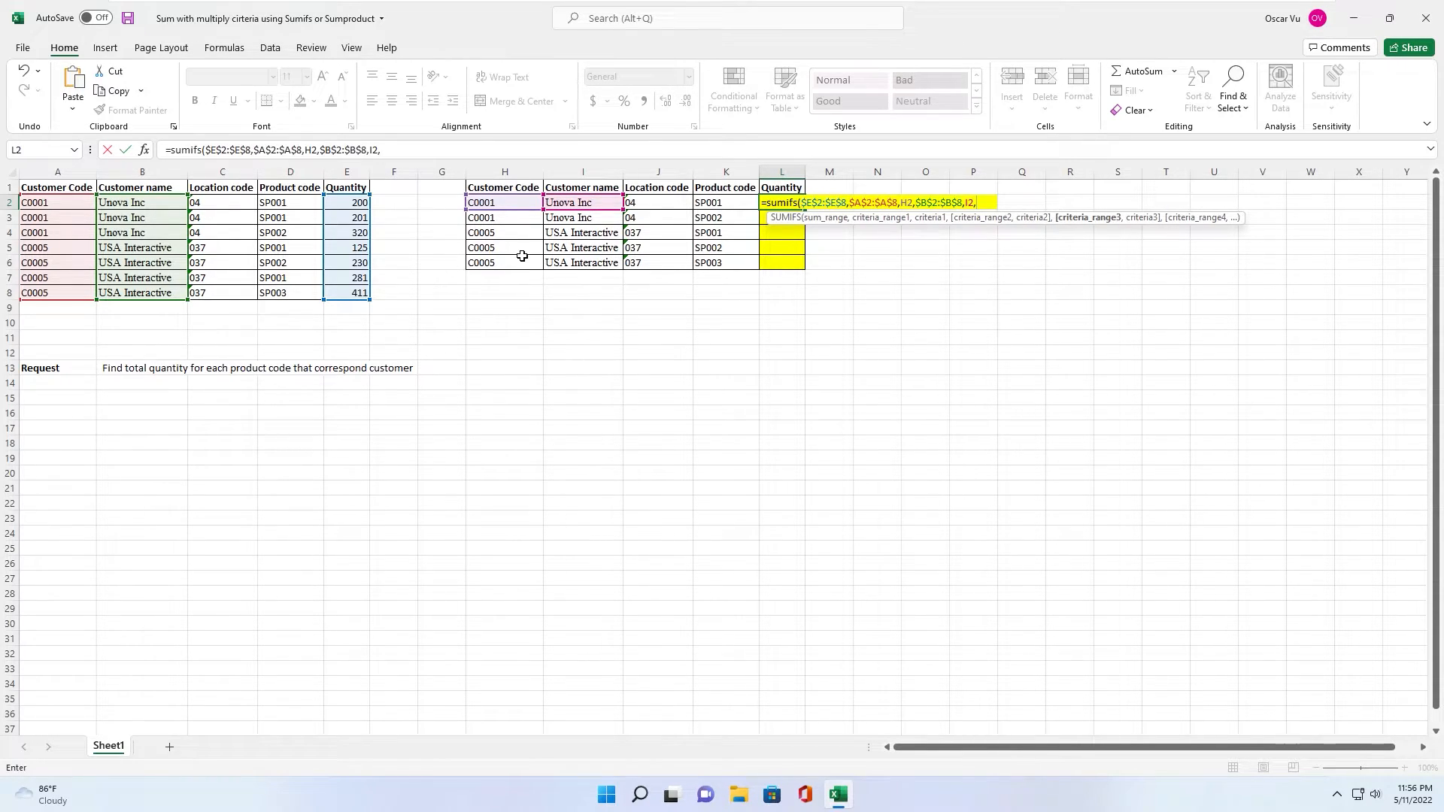
Add the location code condition to the SUMIFS formula, matching $C$2:$C$8 against J2
left_click_drag(220, 206, 210, 295)
key("F4")
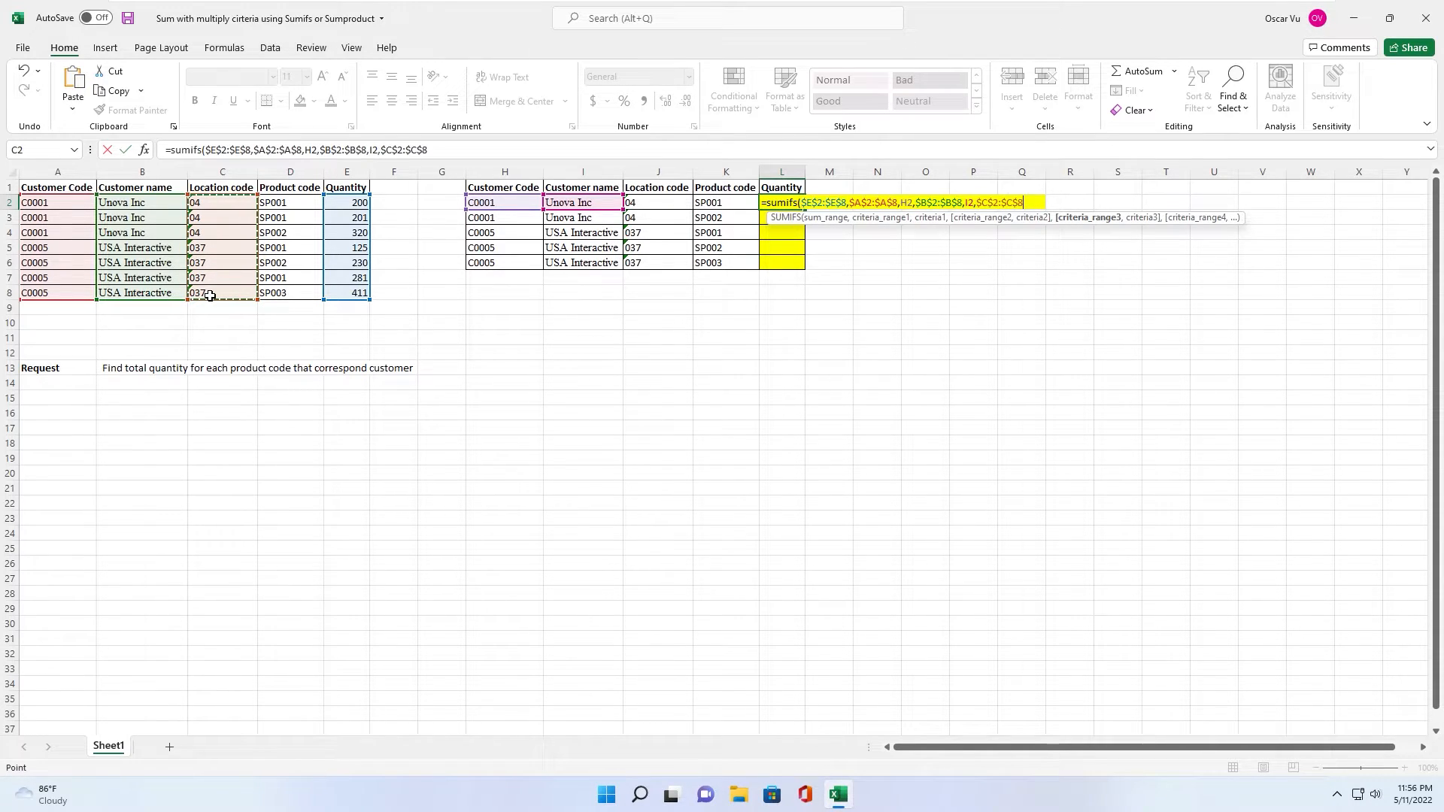
type(",")
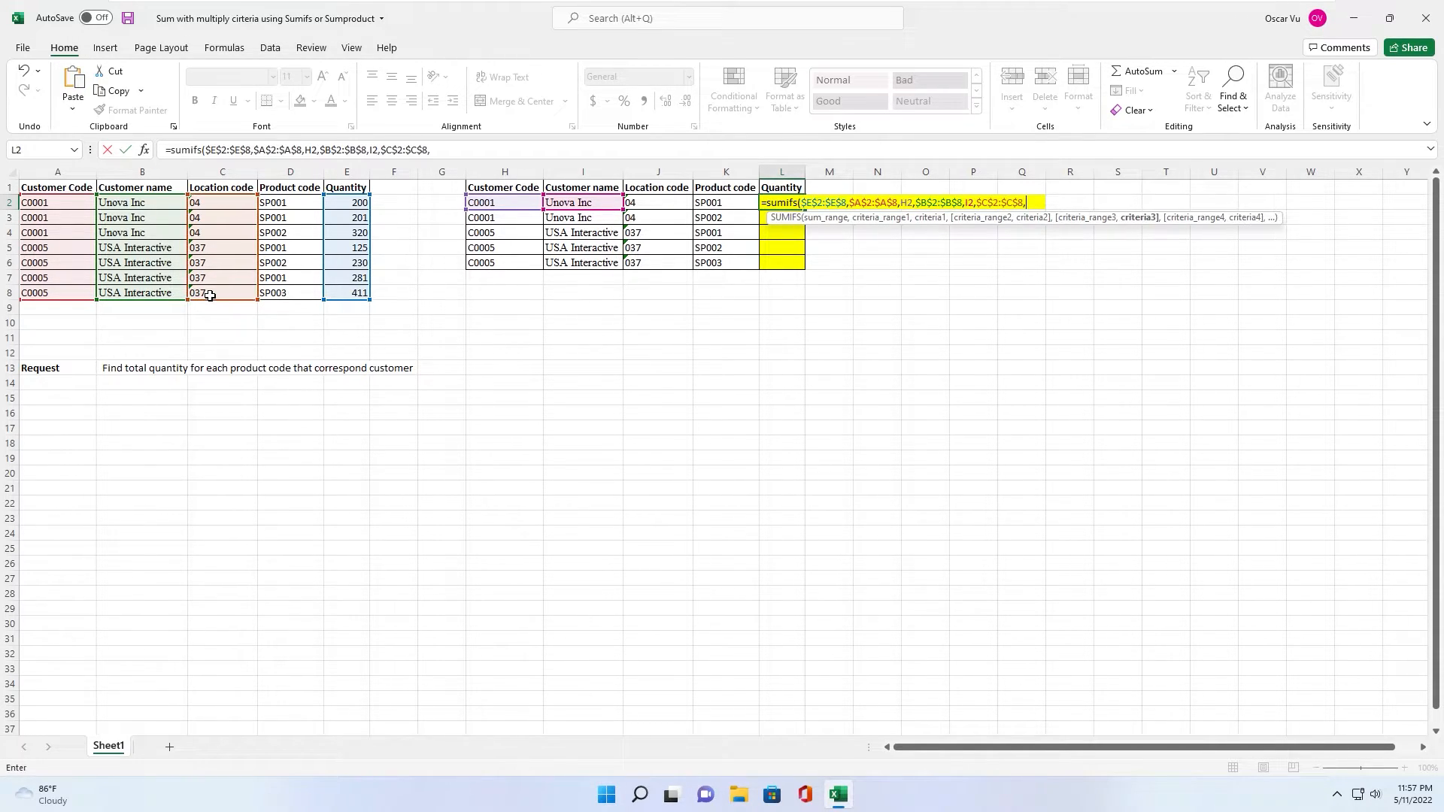
left_click(654, 202)
type(",")
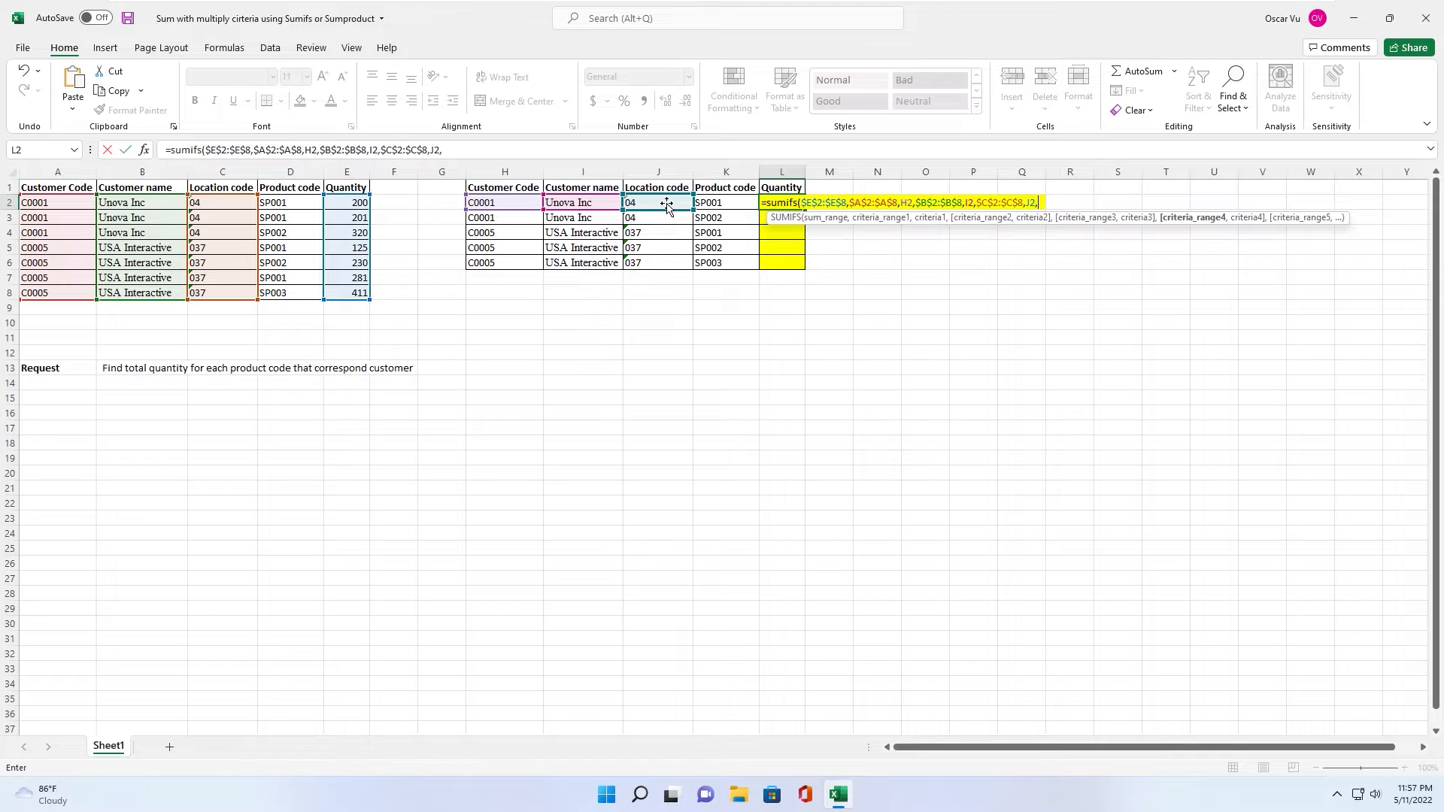
Add the product code condition matching $D$2:$D$8 against K2, then complete and enter the SUMIFS formula
left_click_drag(285, 206, 278, 293)
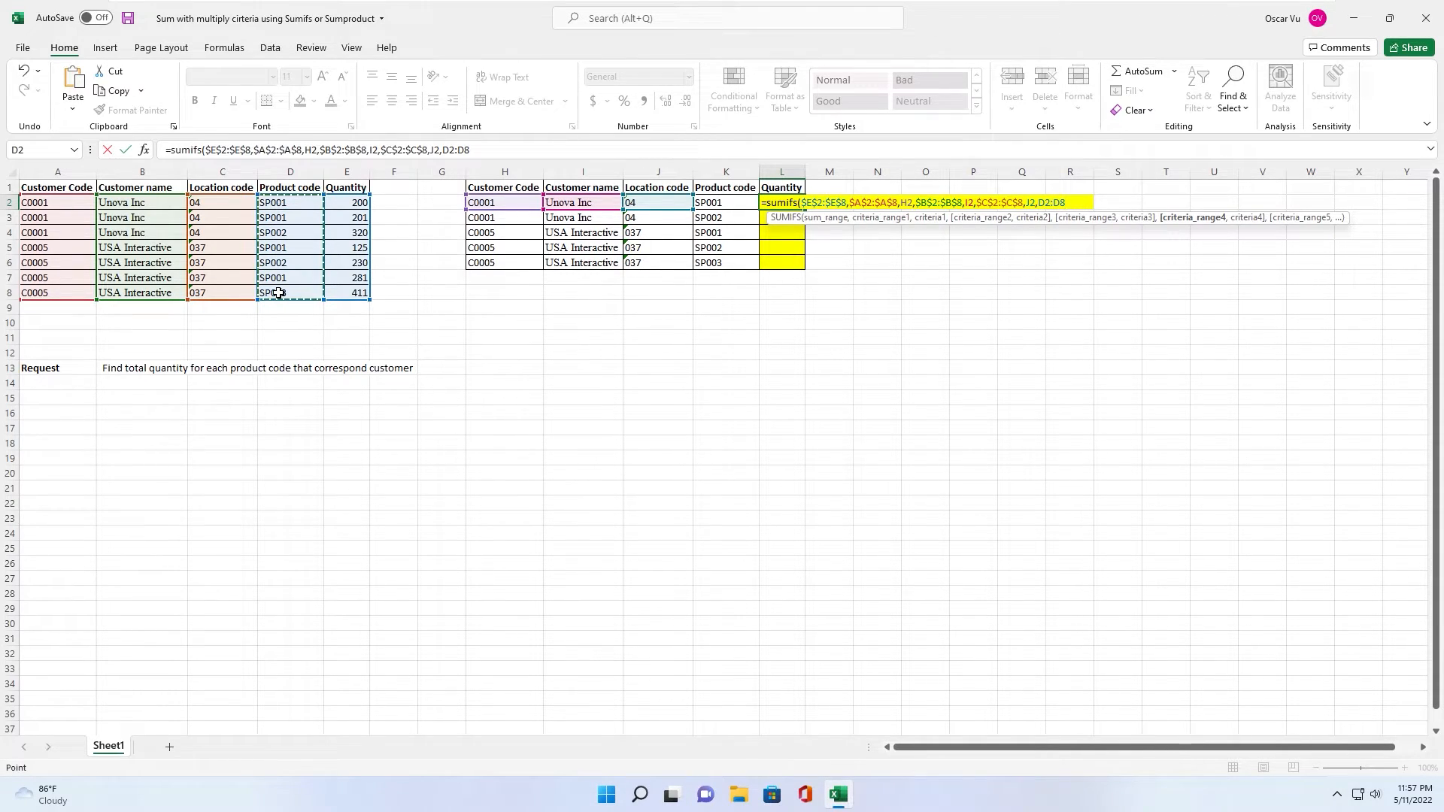
key("F4")
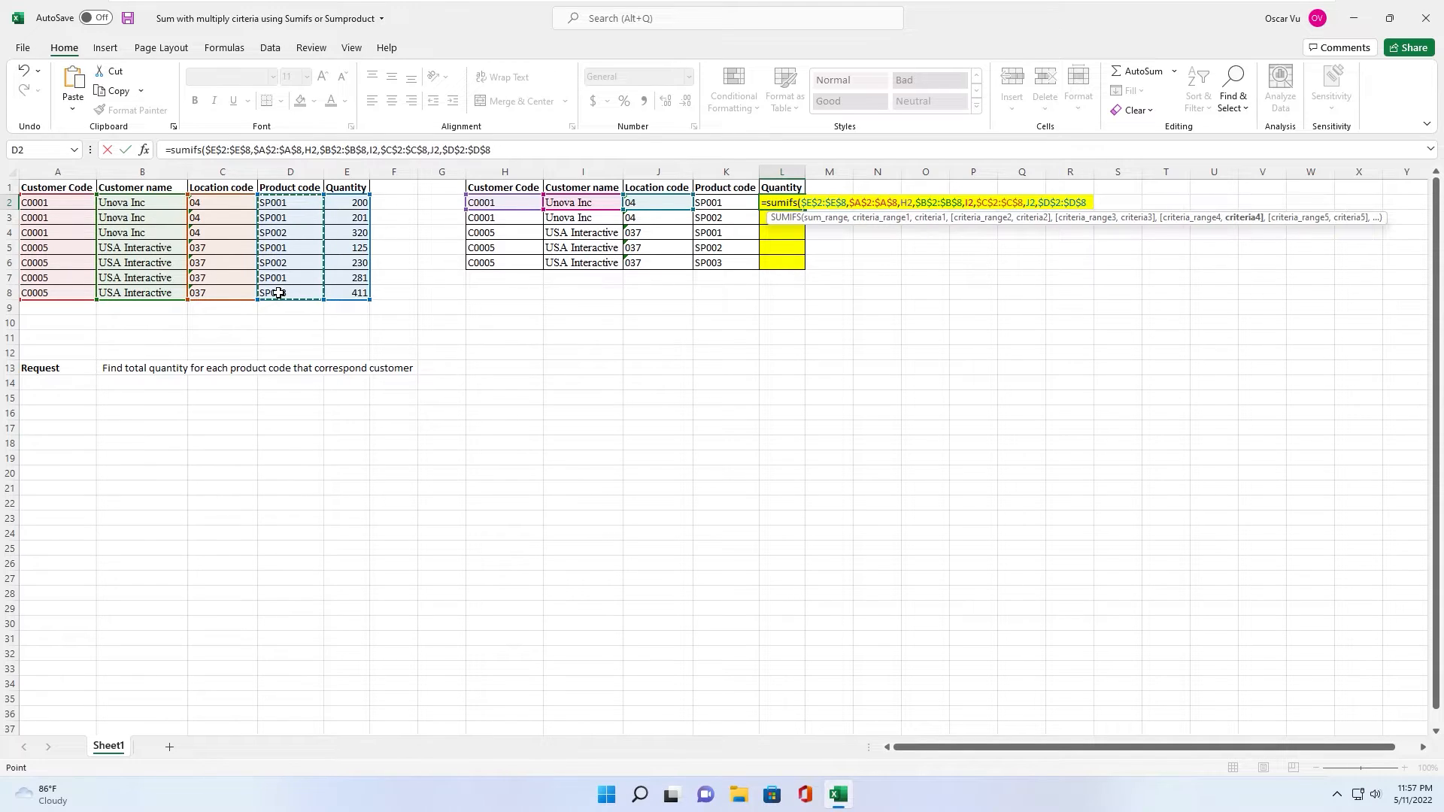
type(",")
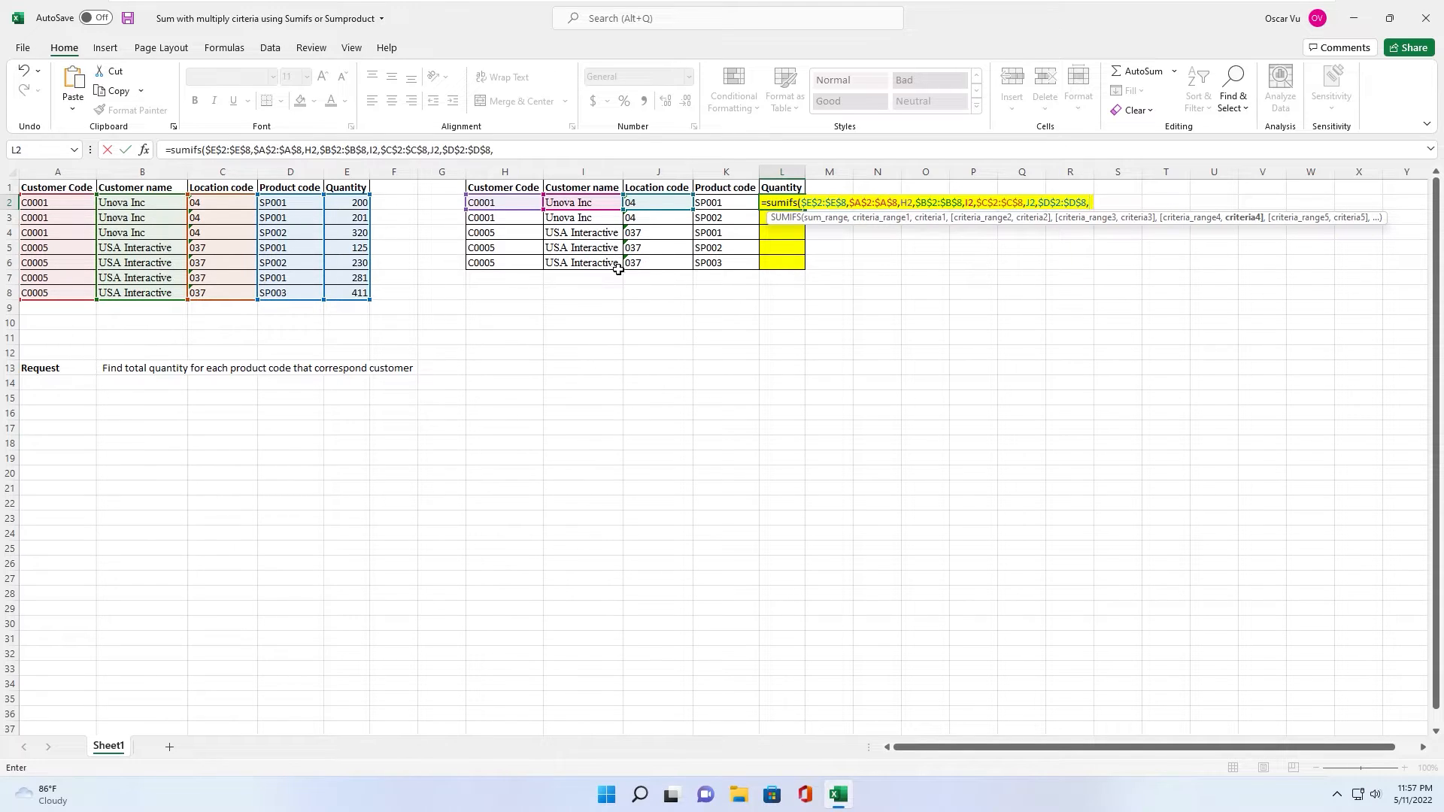
left_click(720, 206)
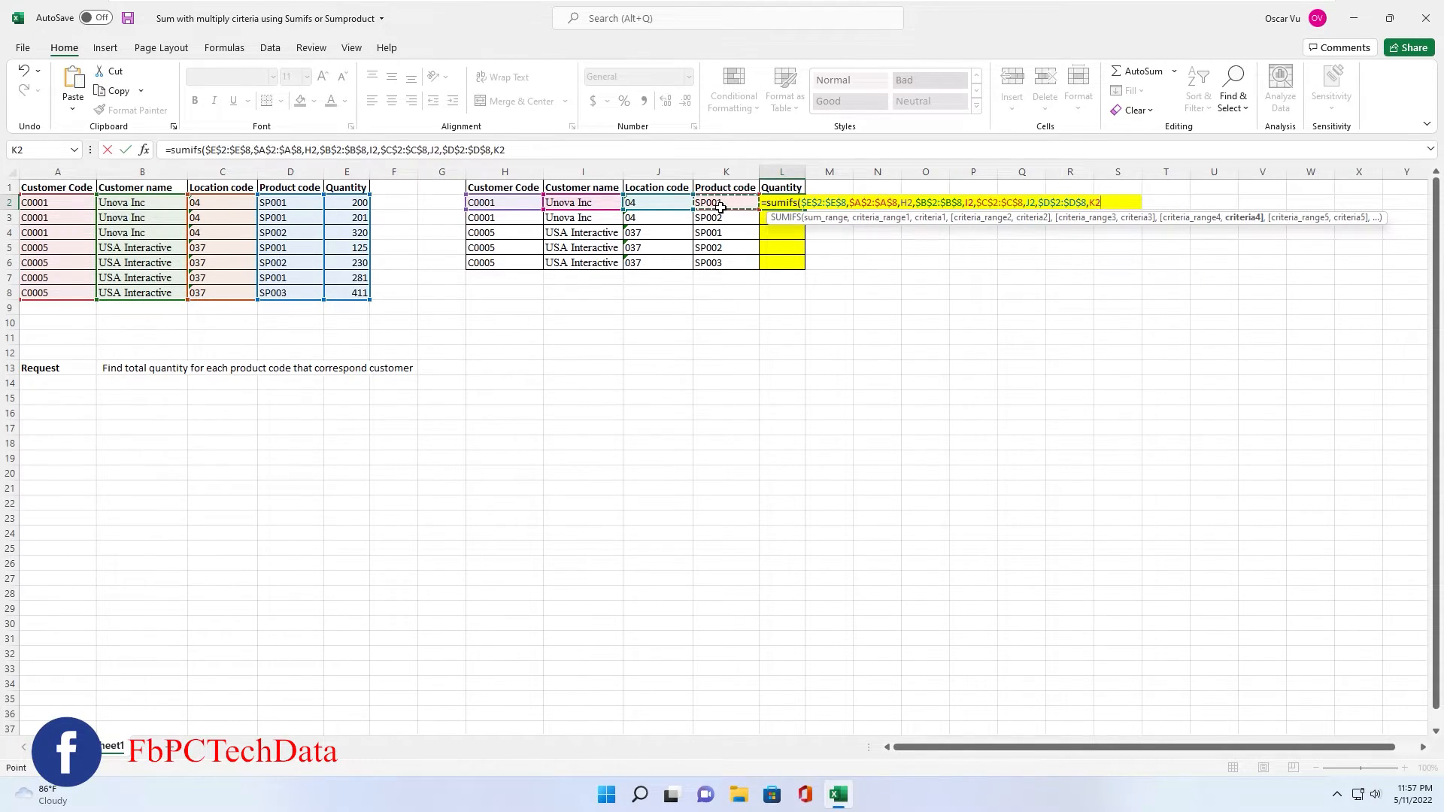
type(")")
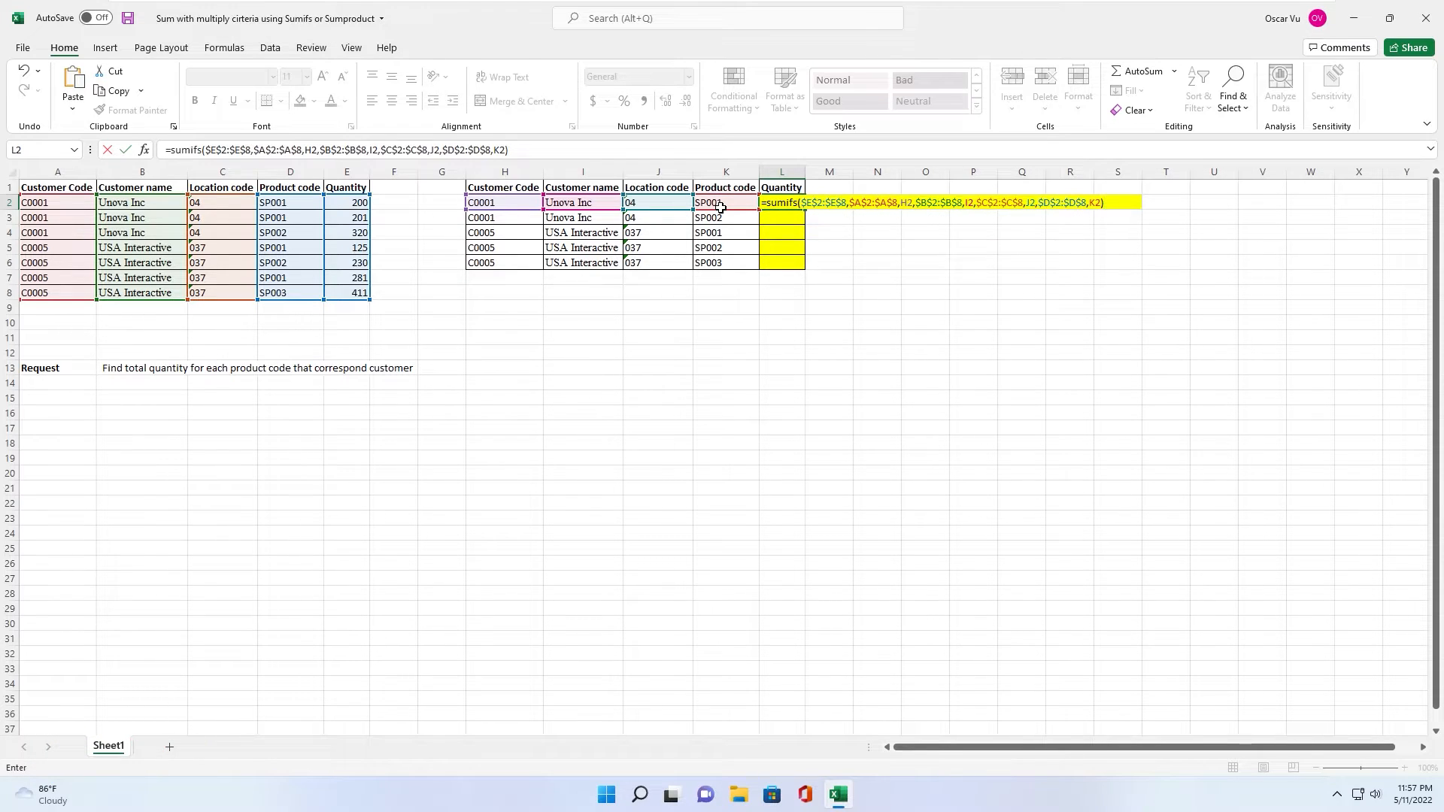
key("Return")
Fill the SUMIFS formula from L2 down through L6 and inspect the formula in L6
left_click(796, 210)
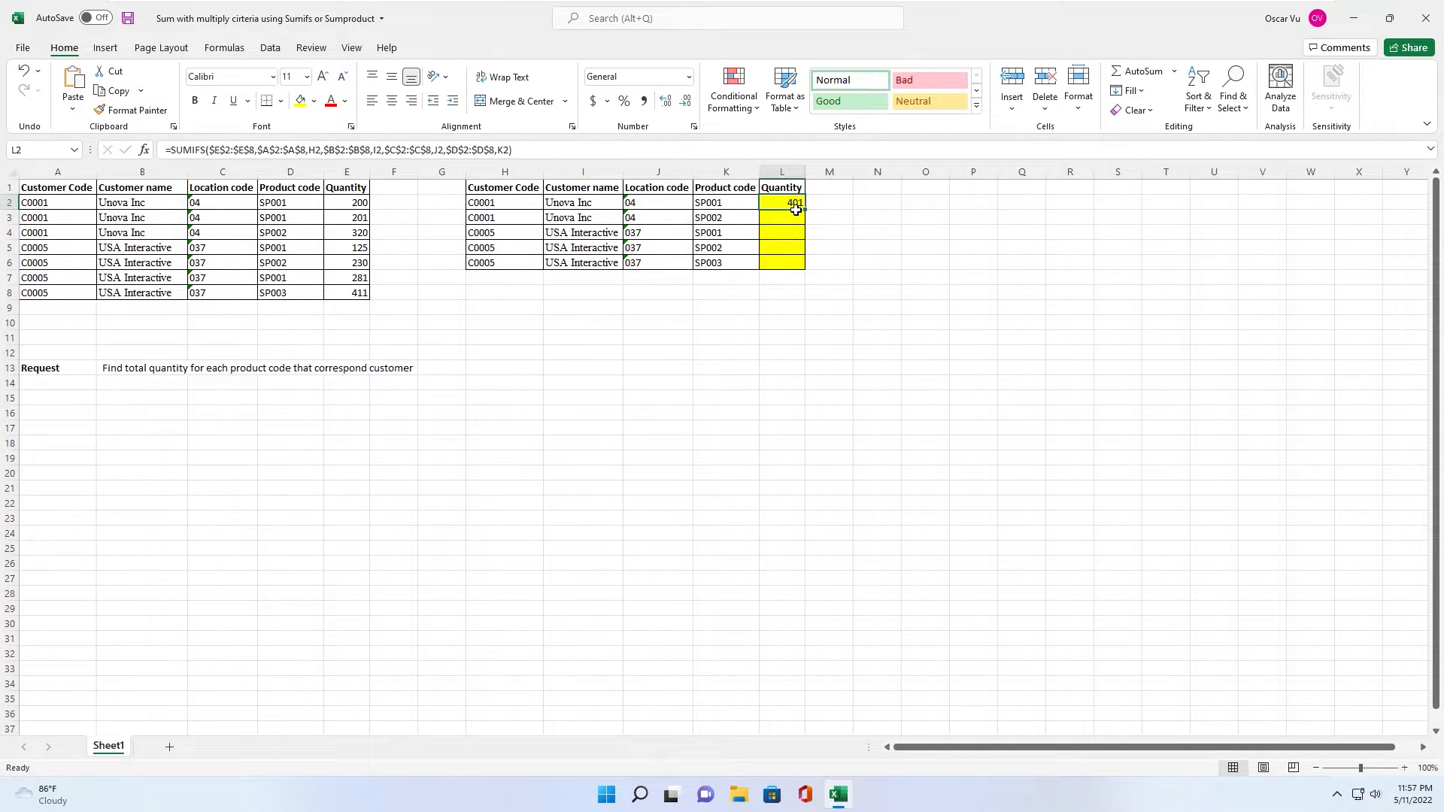
left_click_drag(811, 216, 804, 278)
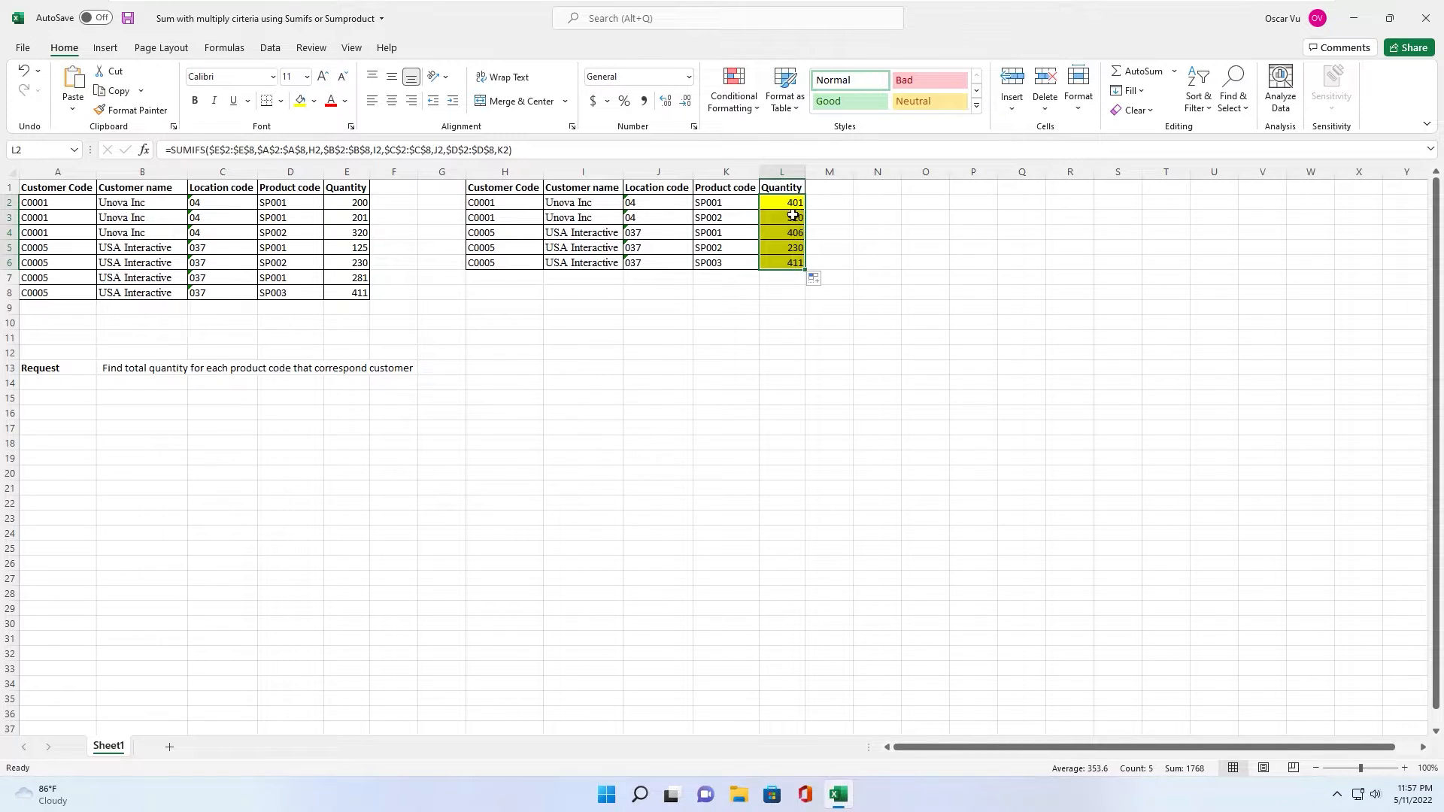
left_click(790, 258)
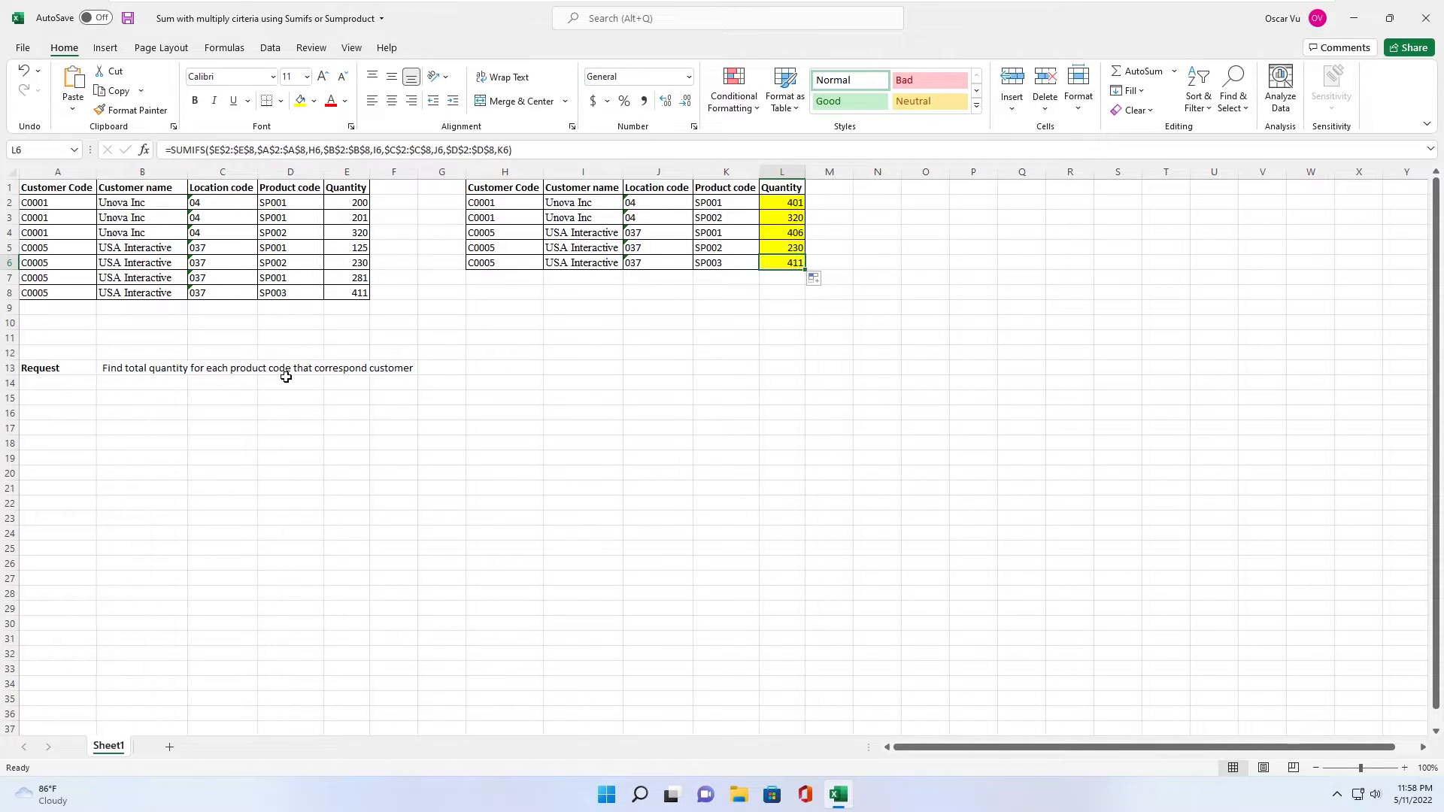
Clear the quantities in L2:L6 and start a SUMPRODUCT formula in L2 with an opening parenthesis for the first condition
left_click_drag(788, 258, 791, 206)
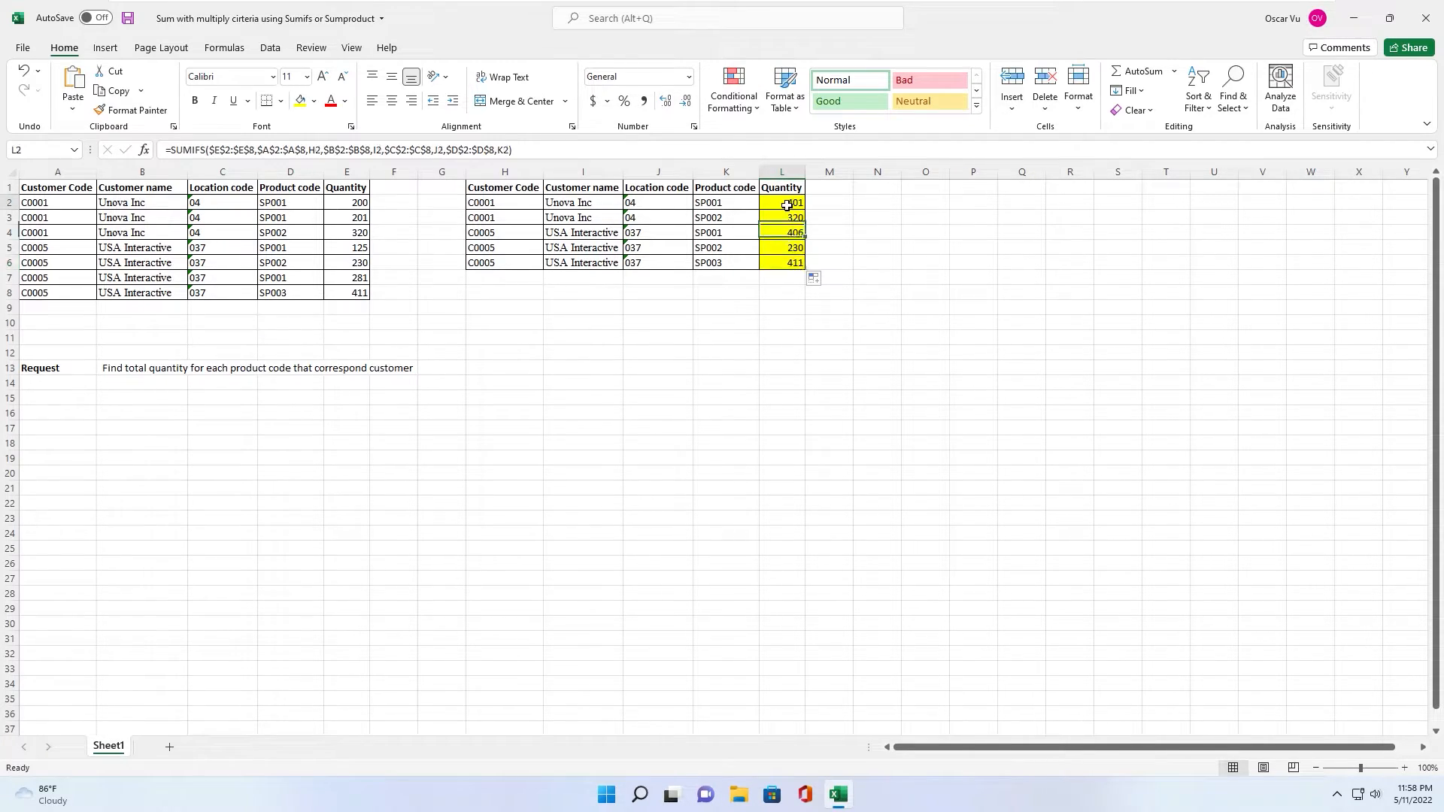
key("Delete")
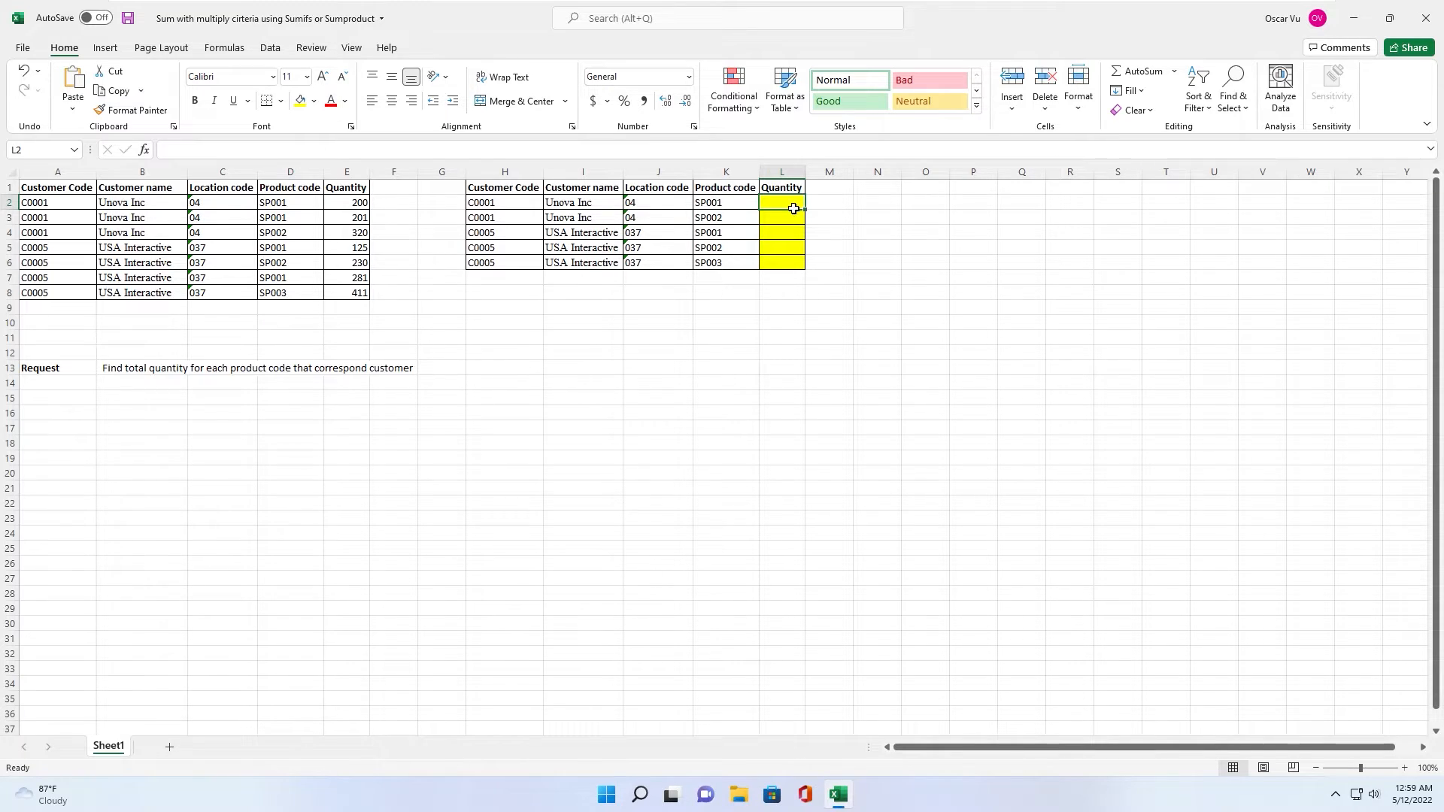
type("=")
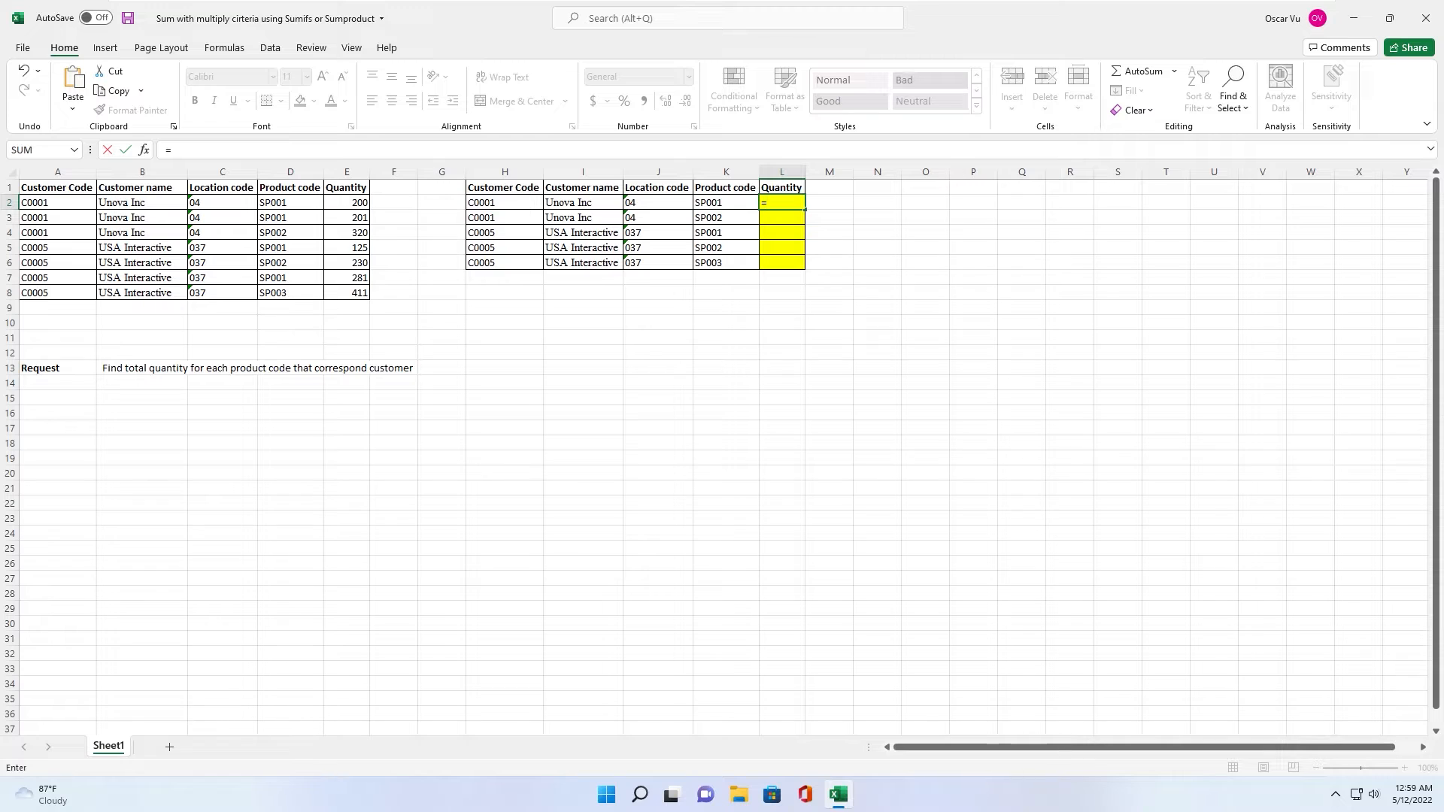
type("sumproduct((")
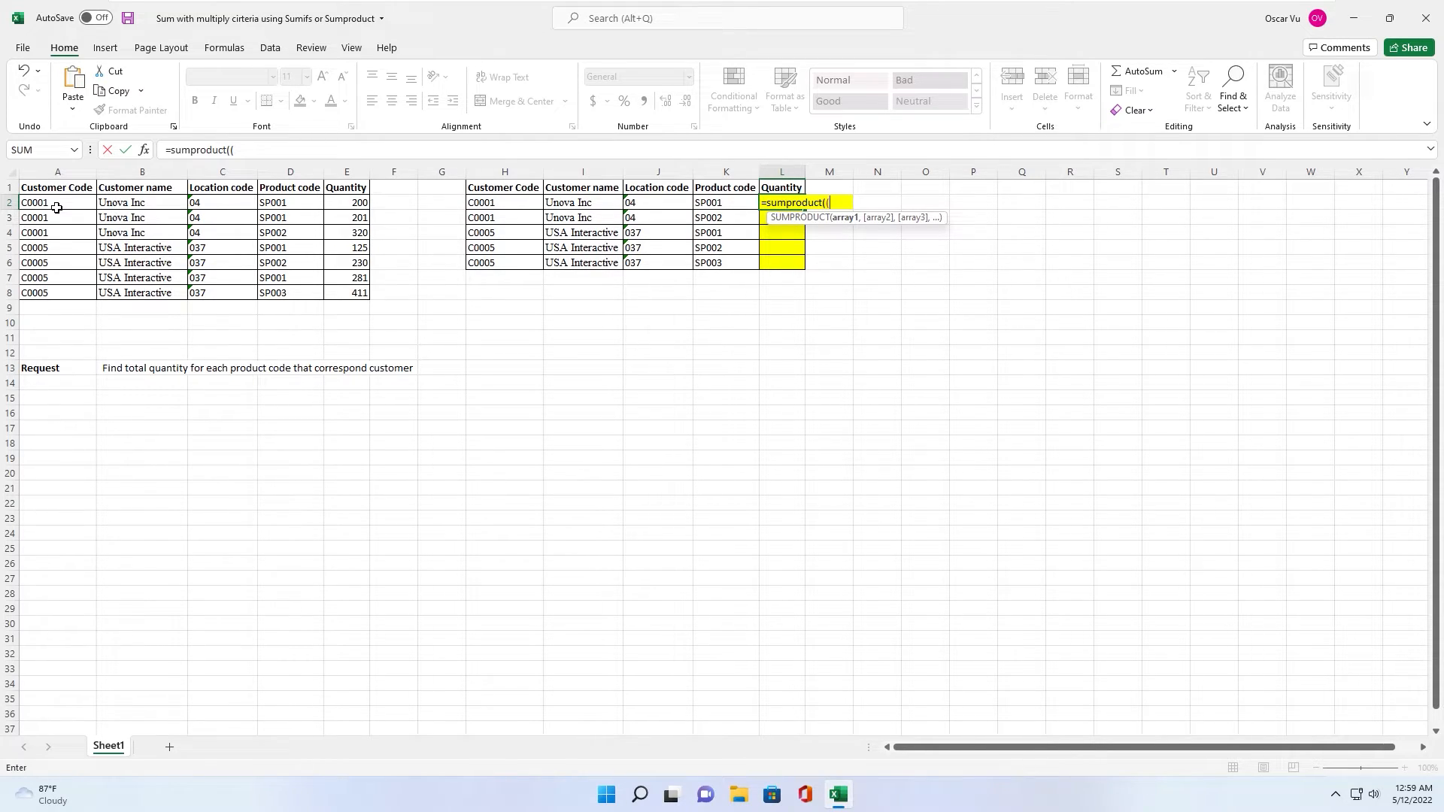
Add the customer code condition ($A$2:$A$8=H2) to the SUMPRODUCT formula, with the range as an absolute reference
left_click_drag(56, 208, 58, 294)
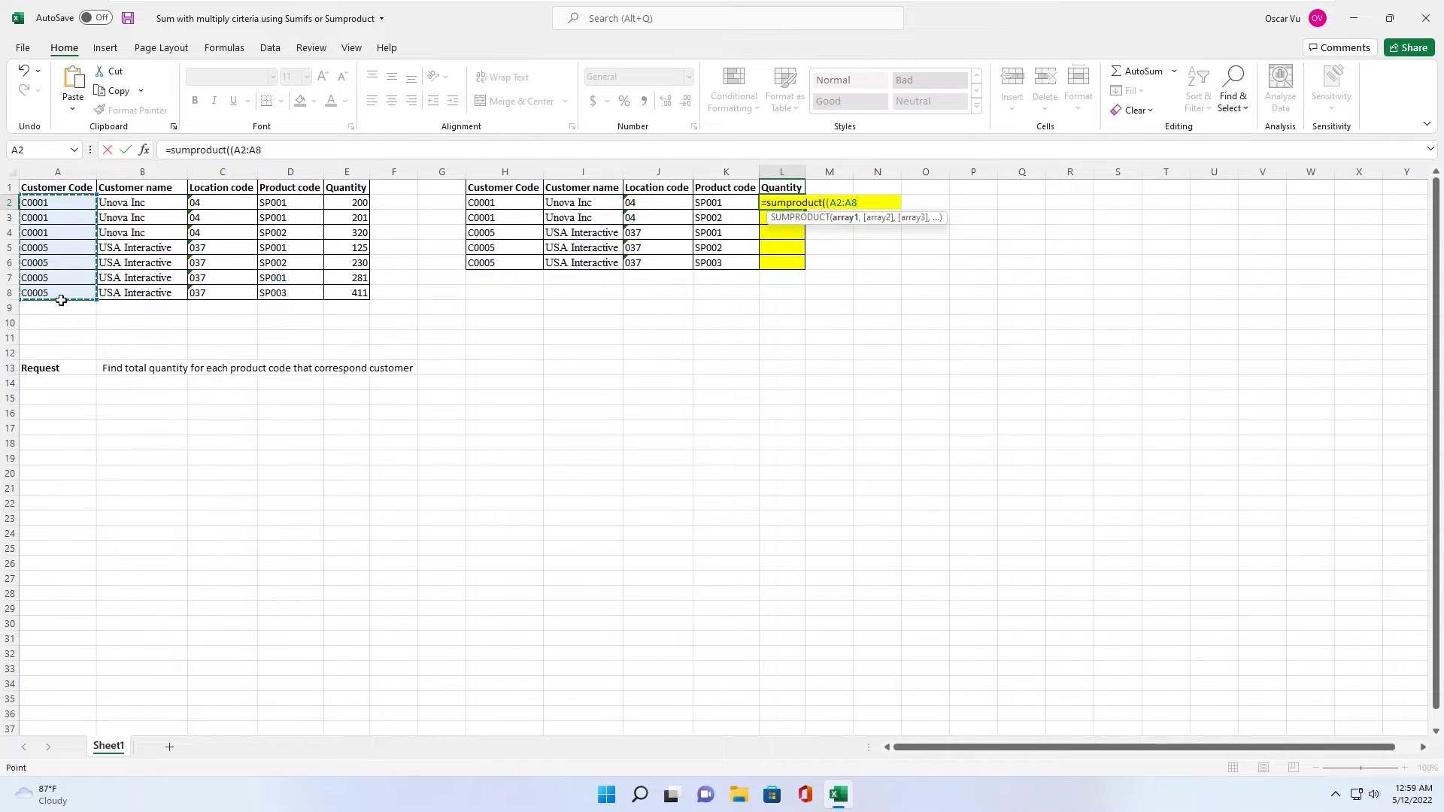
key("F4")
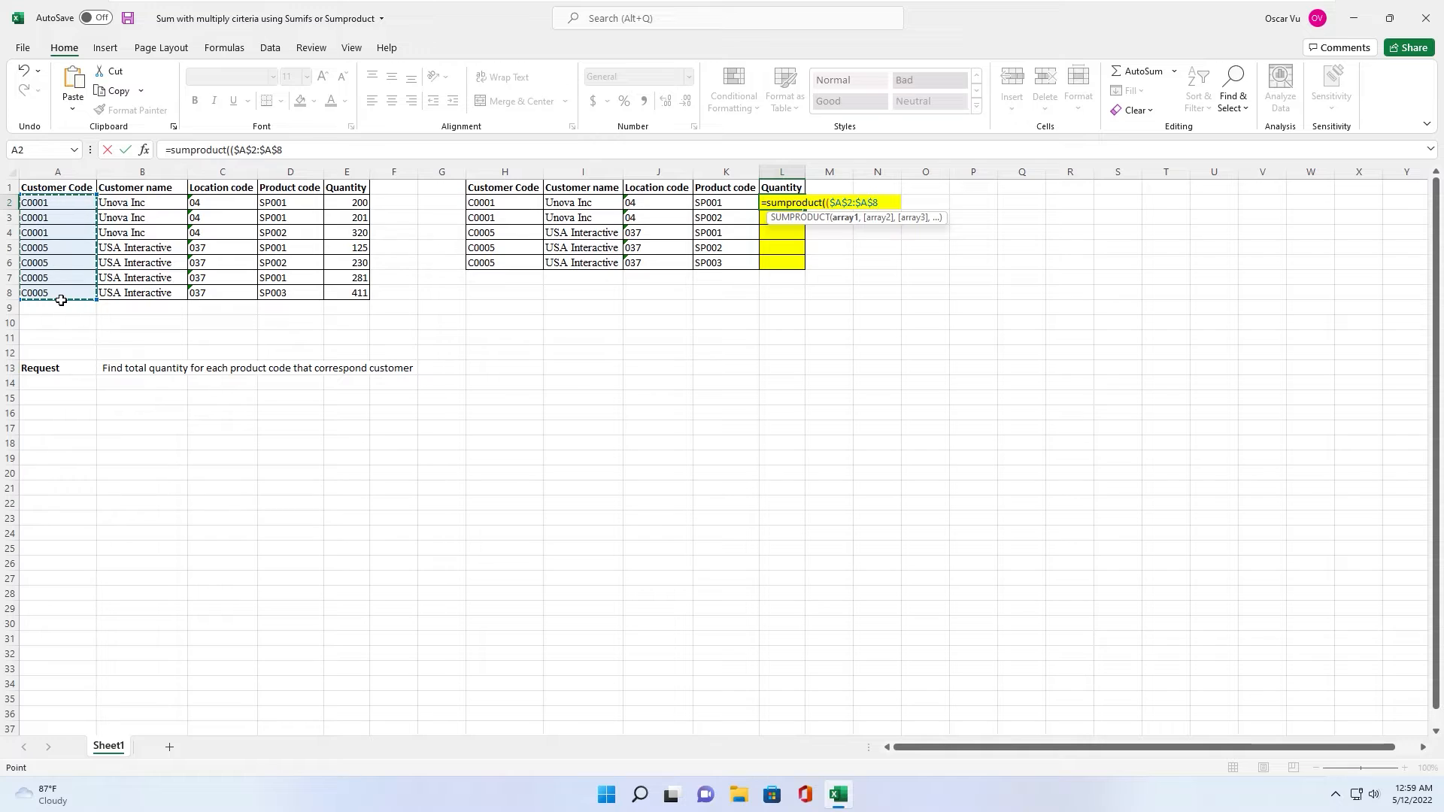
type("=")
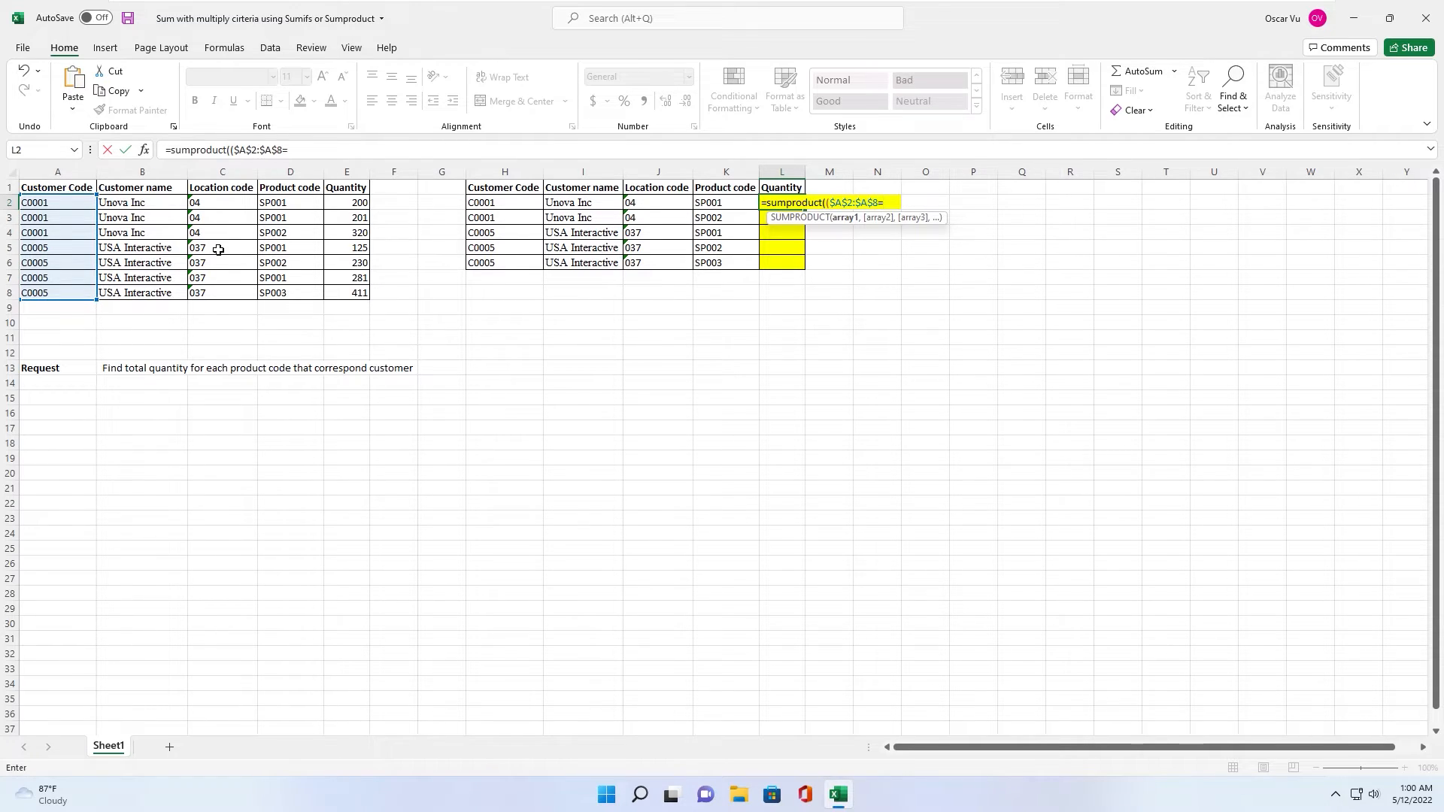
left_click(504, 205)
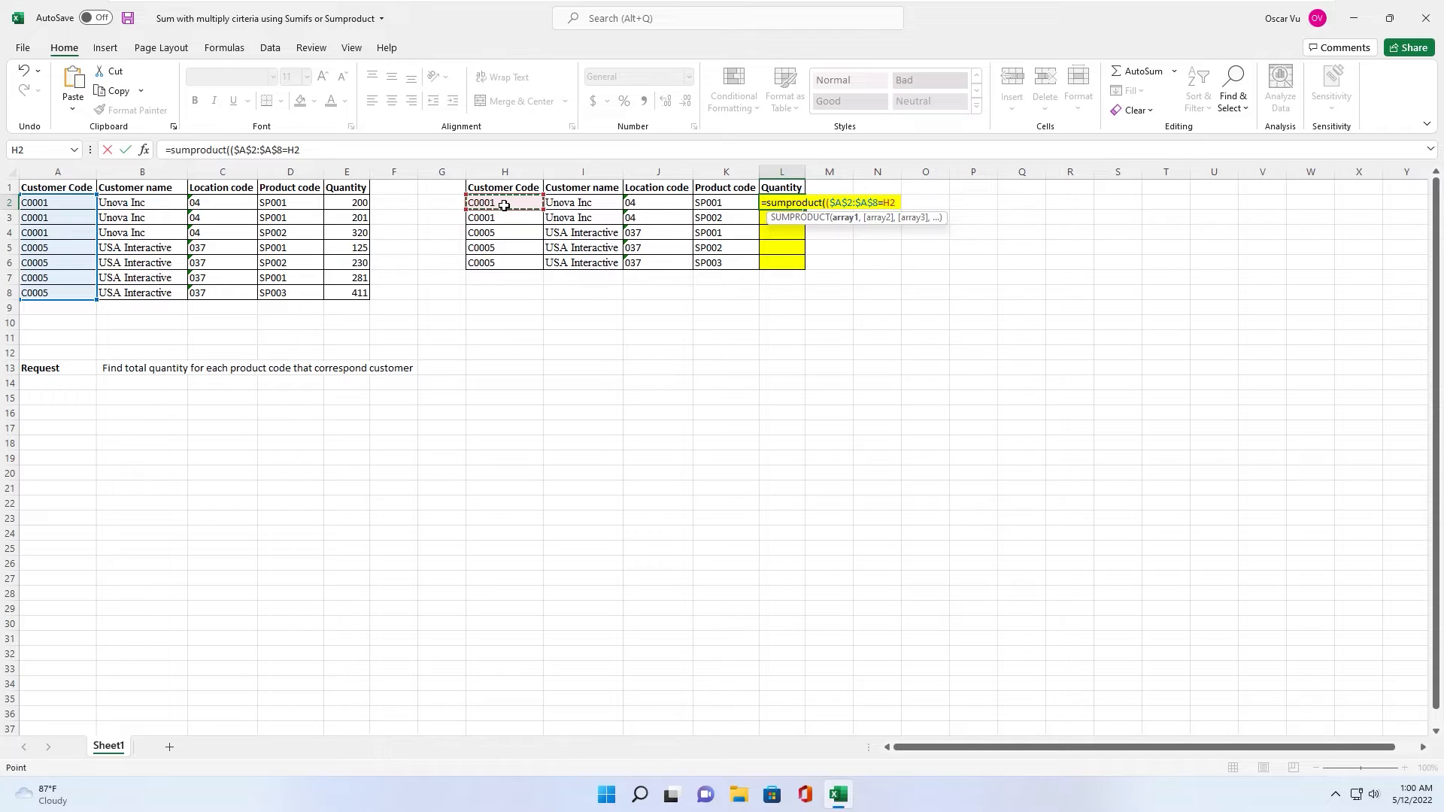
left_click(304, 150)
type(")")
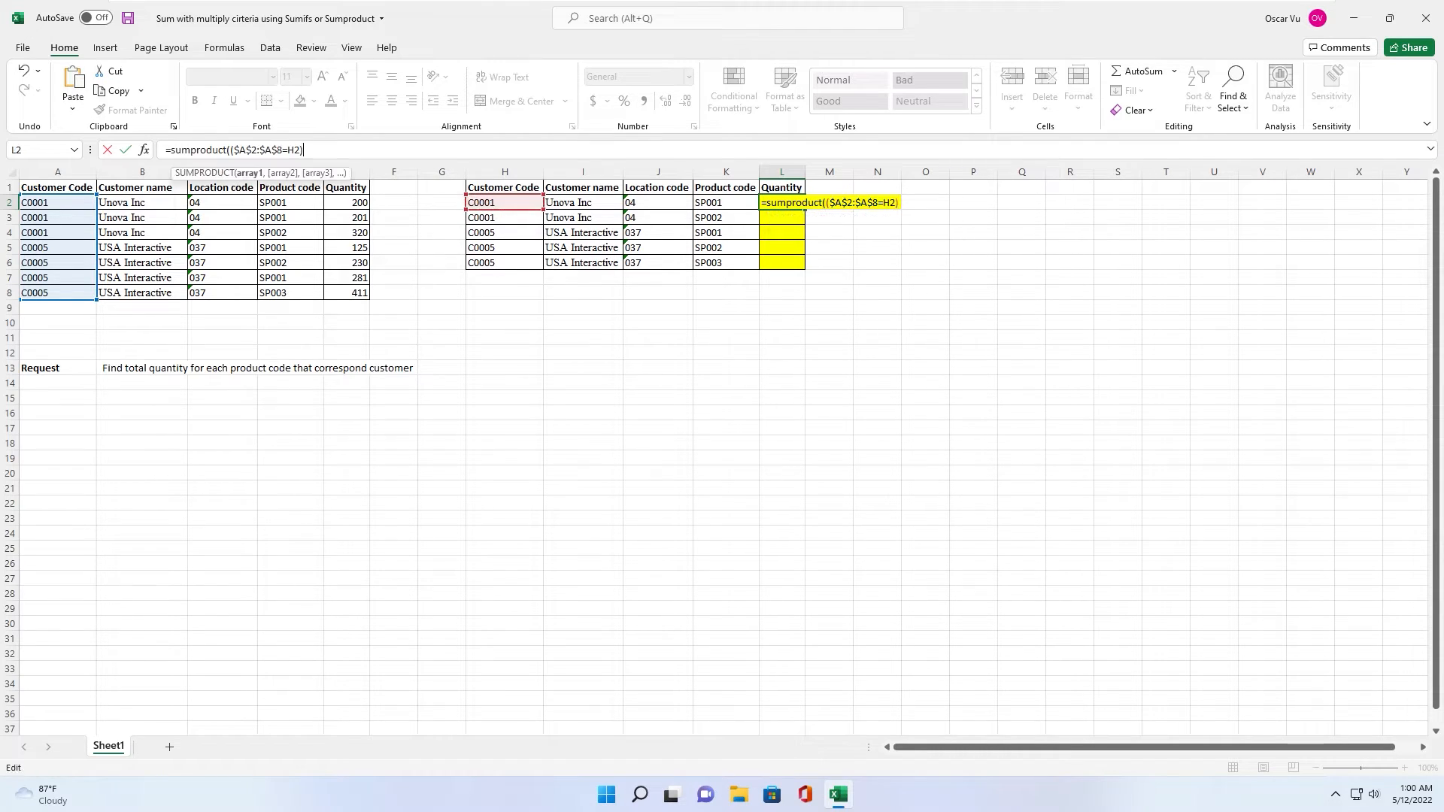
Multiply the SUMPRODUCT formula by the customer name condition ($B$2:$B$8=I2)
key("BackSpace")
type("*")
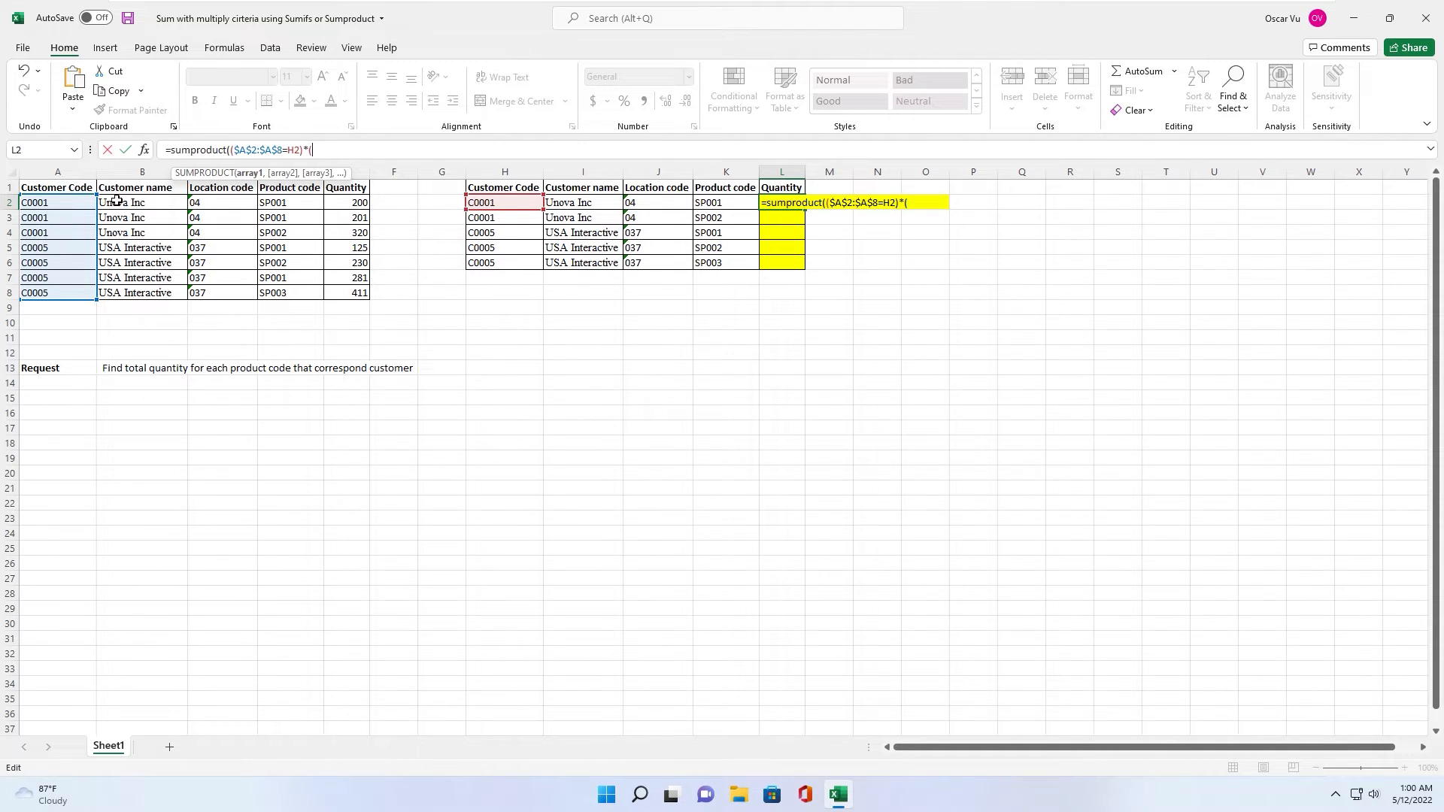
left_click_drag(132, 203, 133, 300)
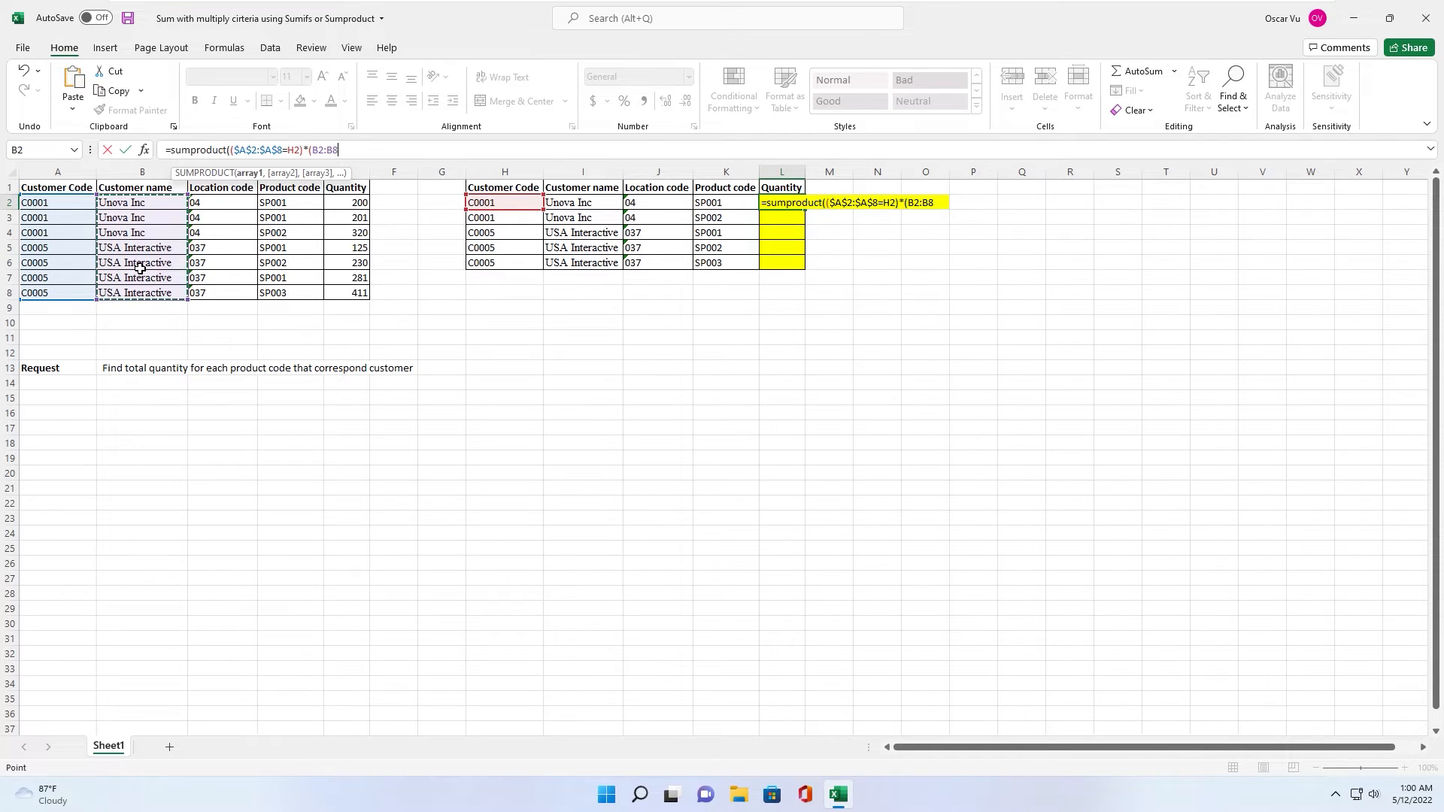
key("F4")
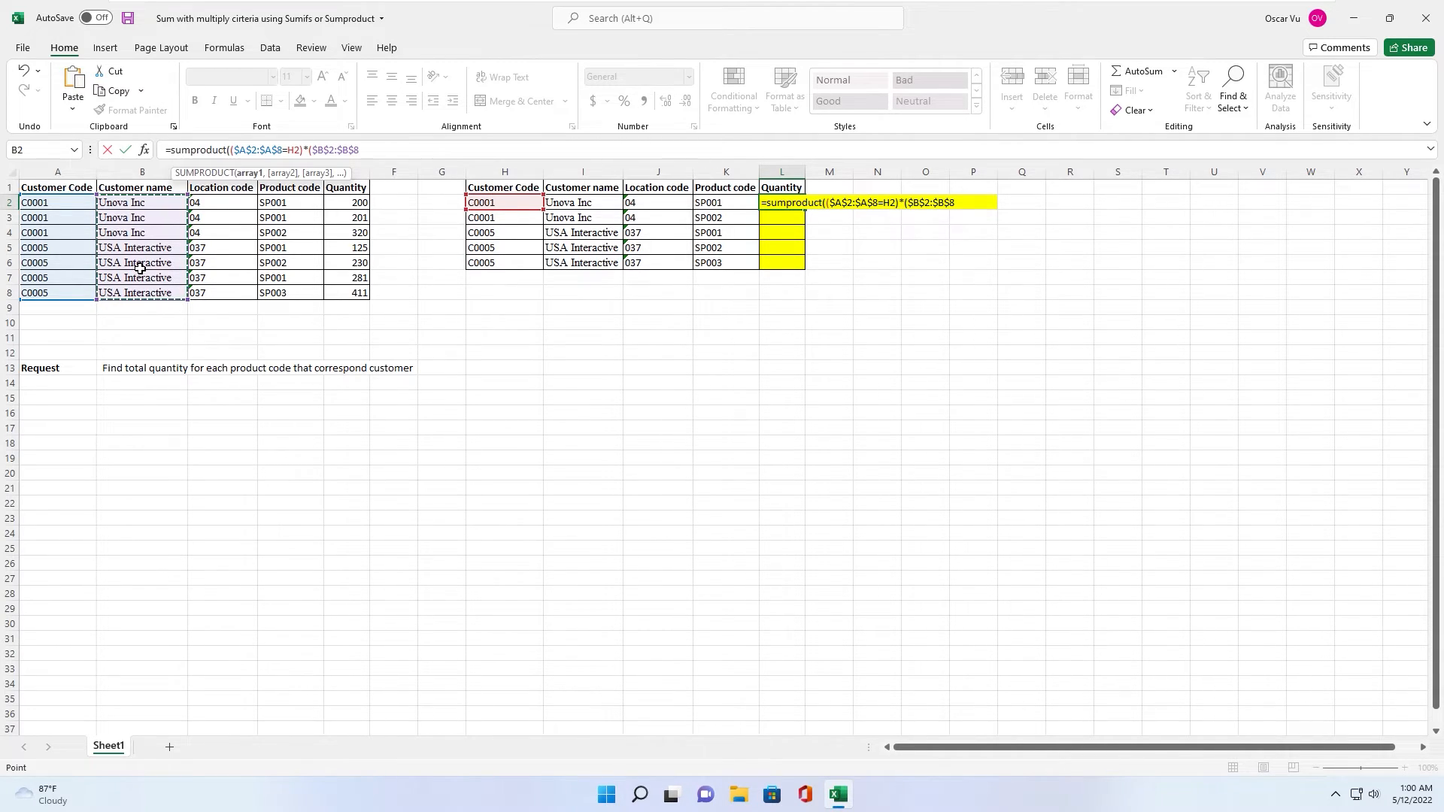
type("=")
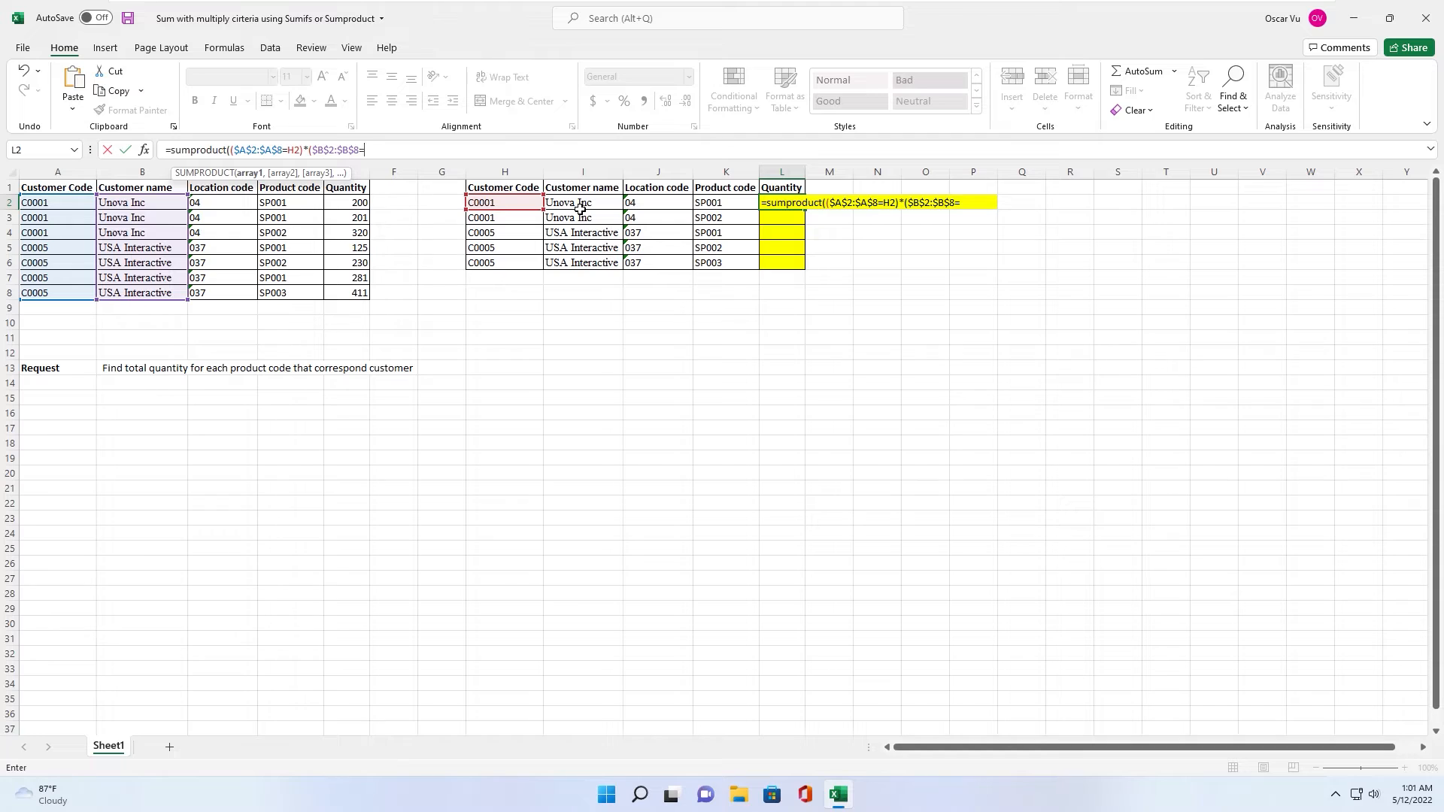
left_click(580, 208)
type(")")
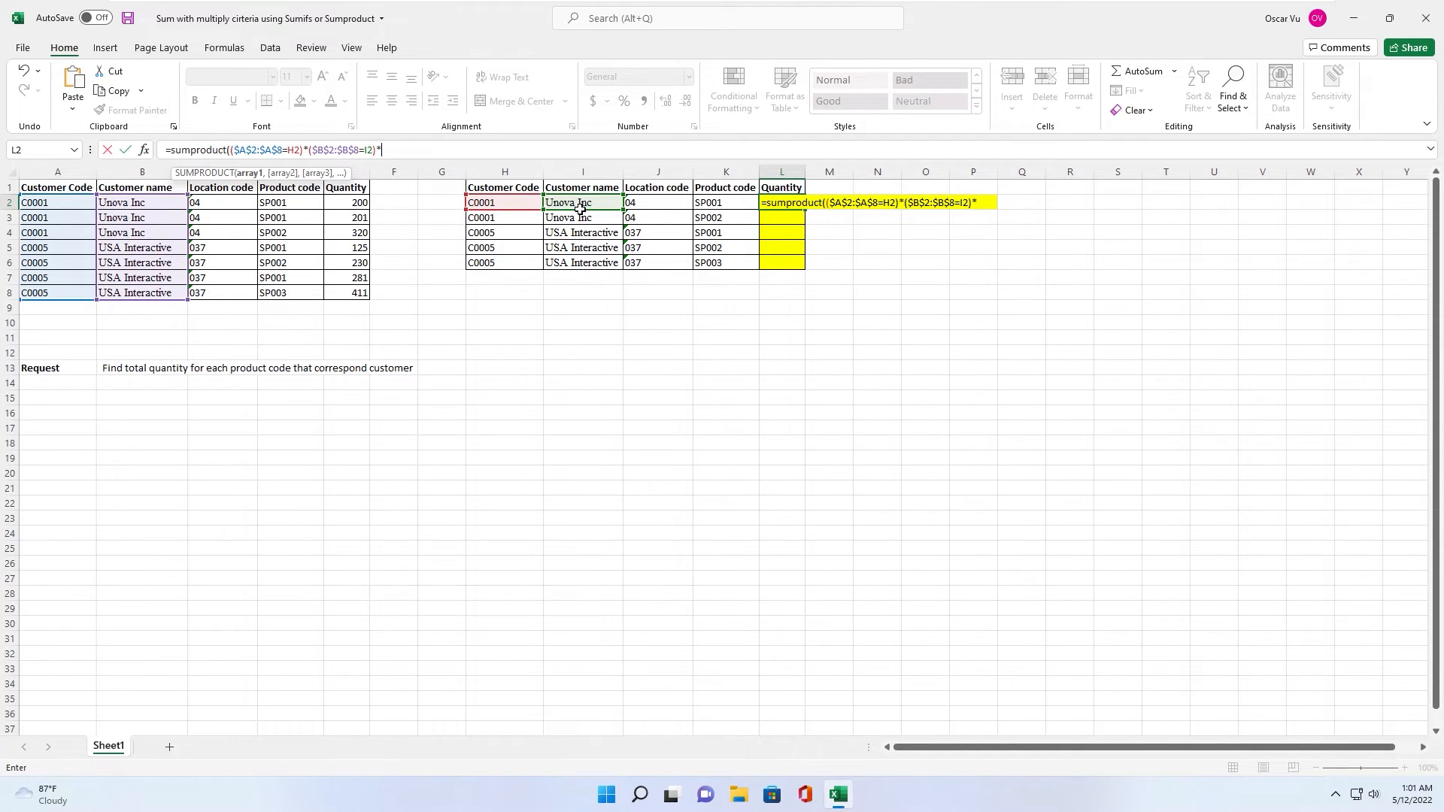
Multiply the SUMPRODUCT formula by the location code condition ($C$2:$C$8=J2)
type("*(")
left_click_drag(232, 208, 229, 304)
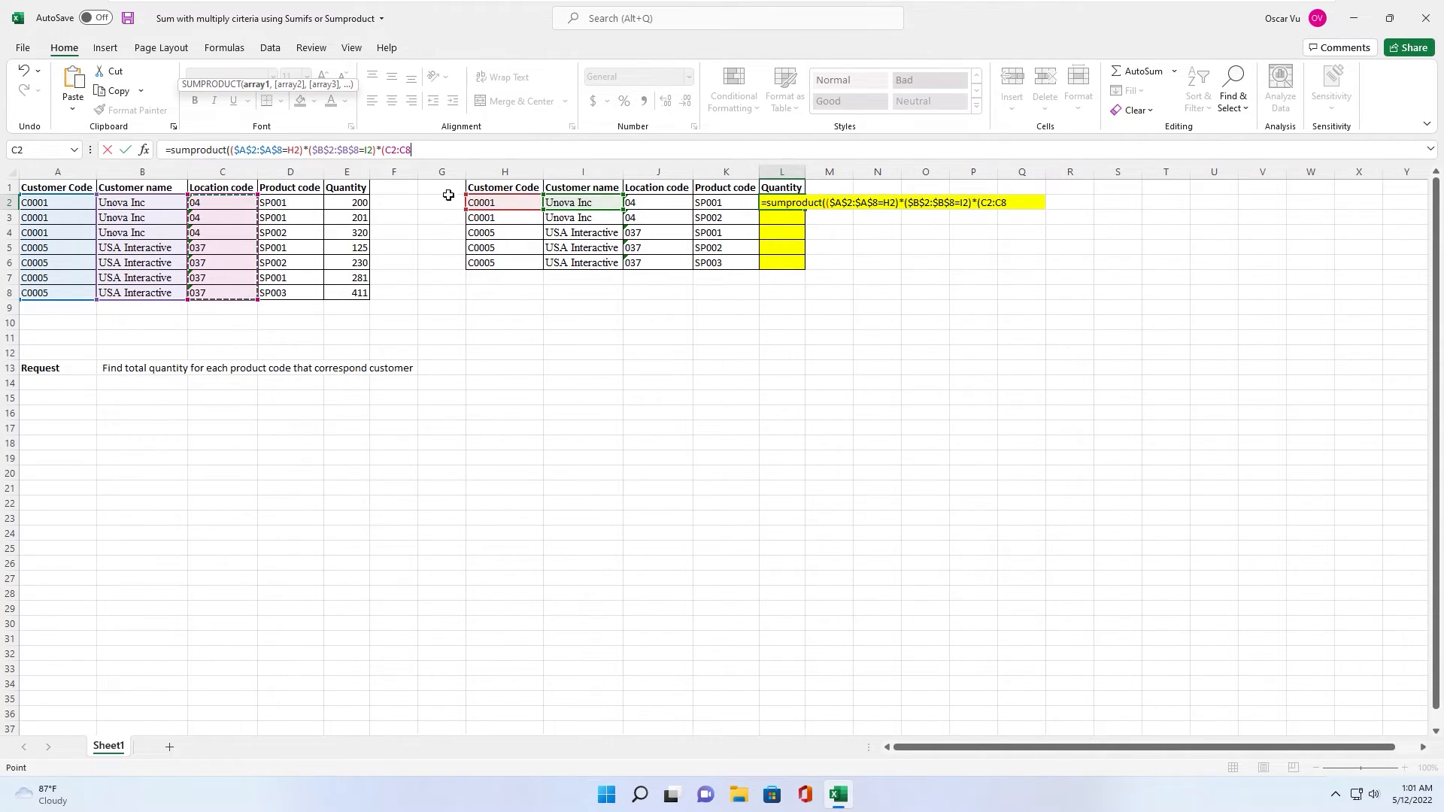
key("F4")
type("=")
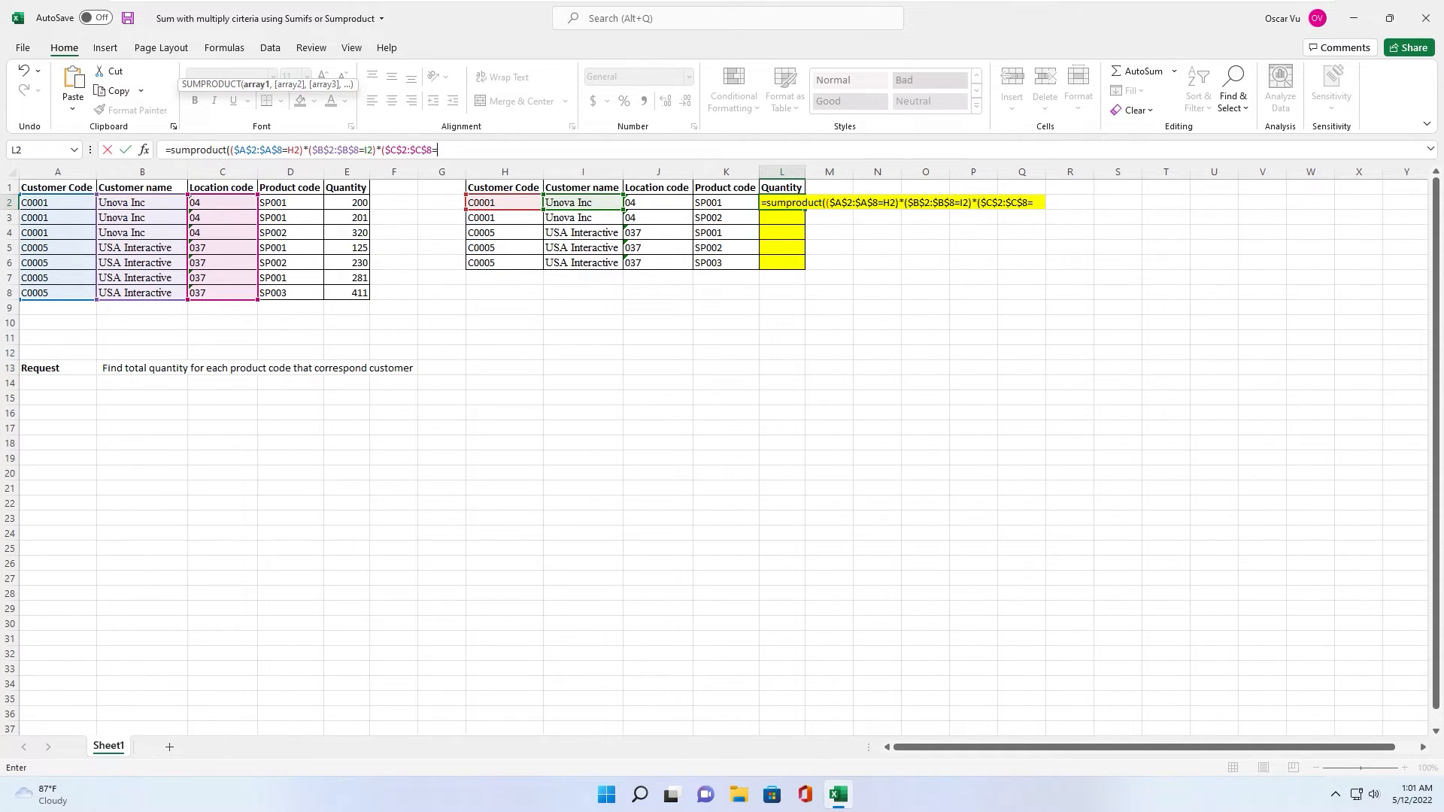
left_click(659, 208)
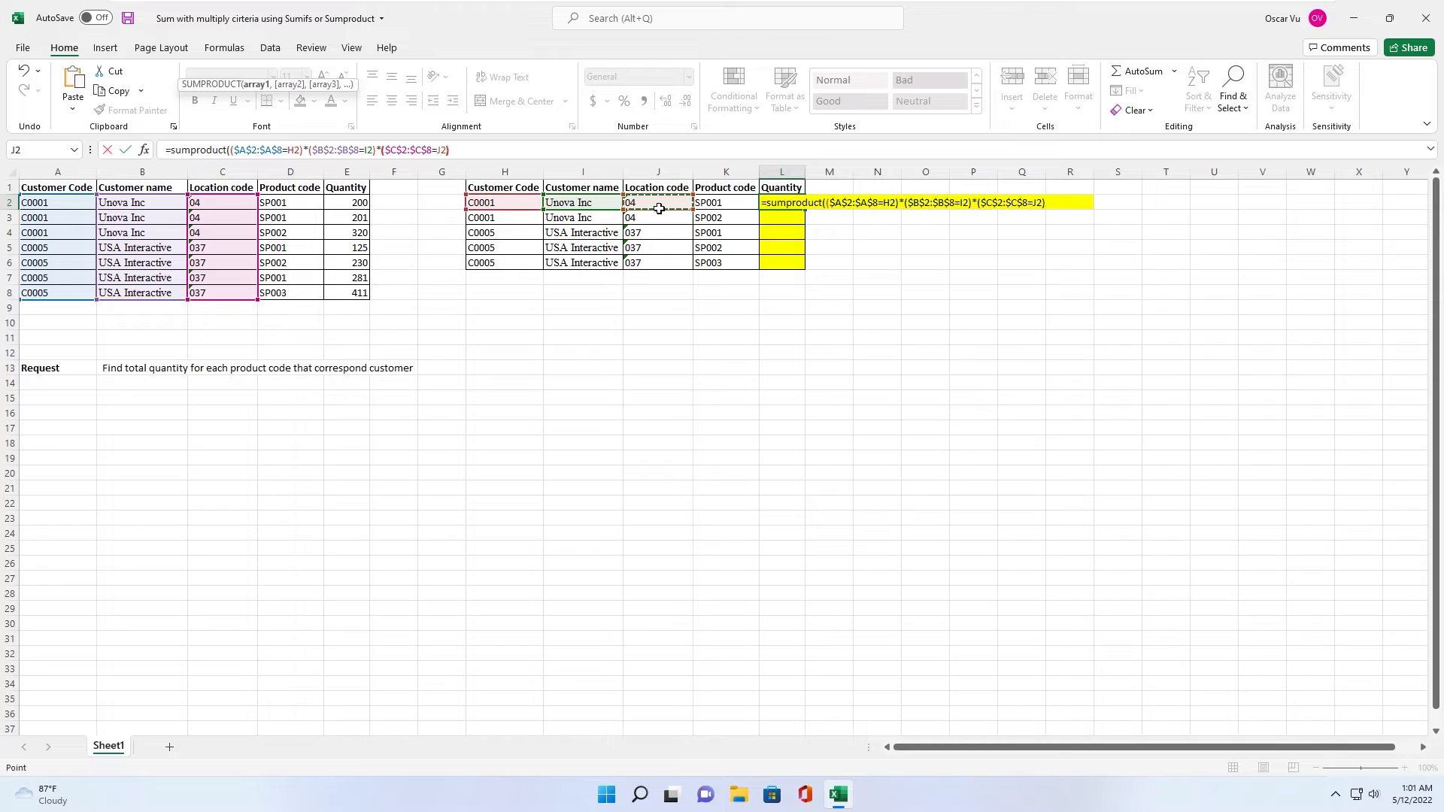
type(")")
Multiply the SUMPRODUCT formula by the product code condition ($D$2:$D$8=K2), ending the first array with a comma
left_click_drag(301, 209, 292, 294)
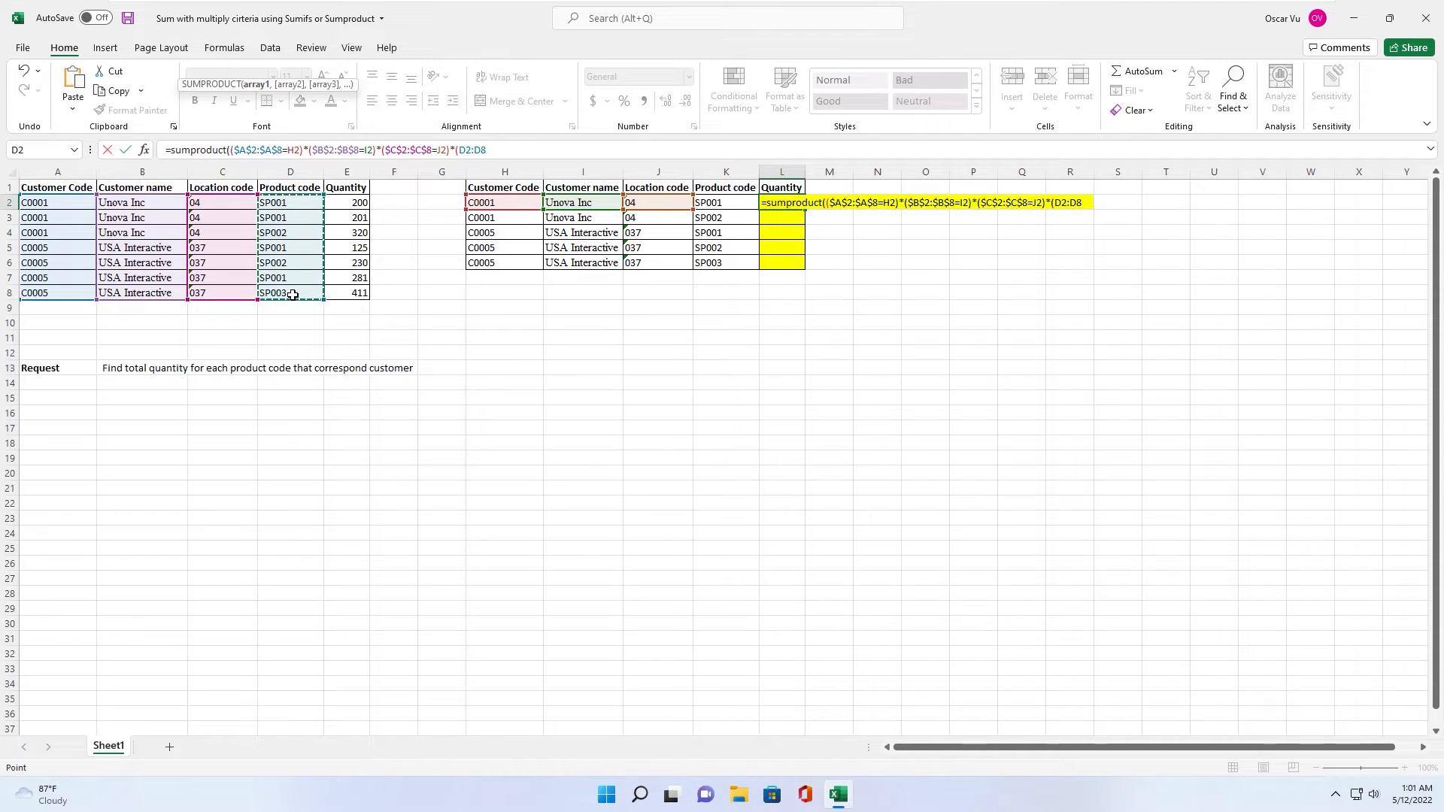
key("F4")
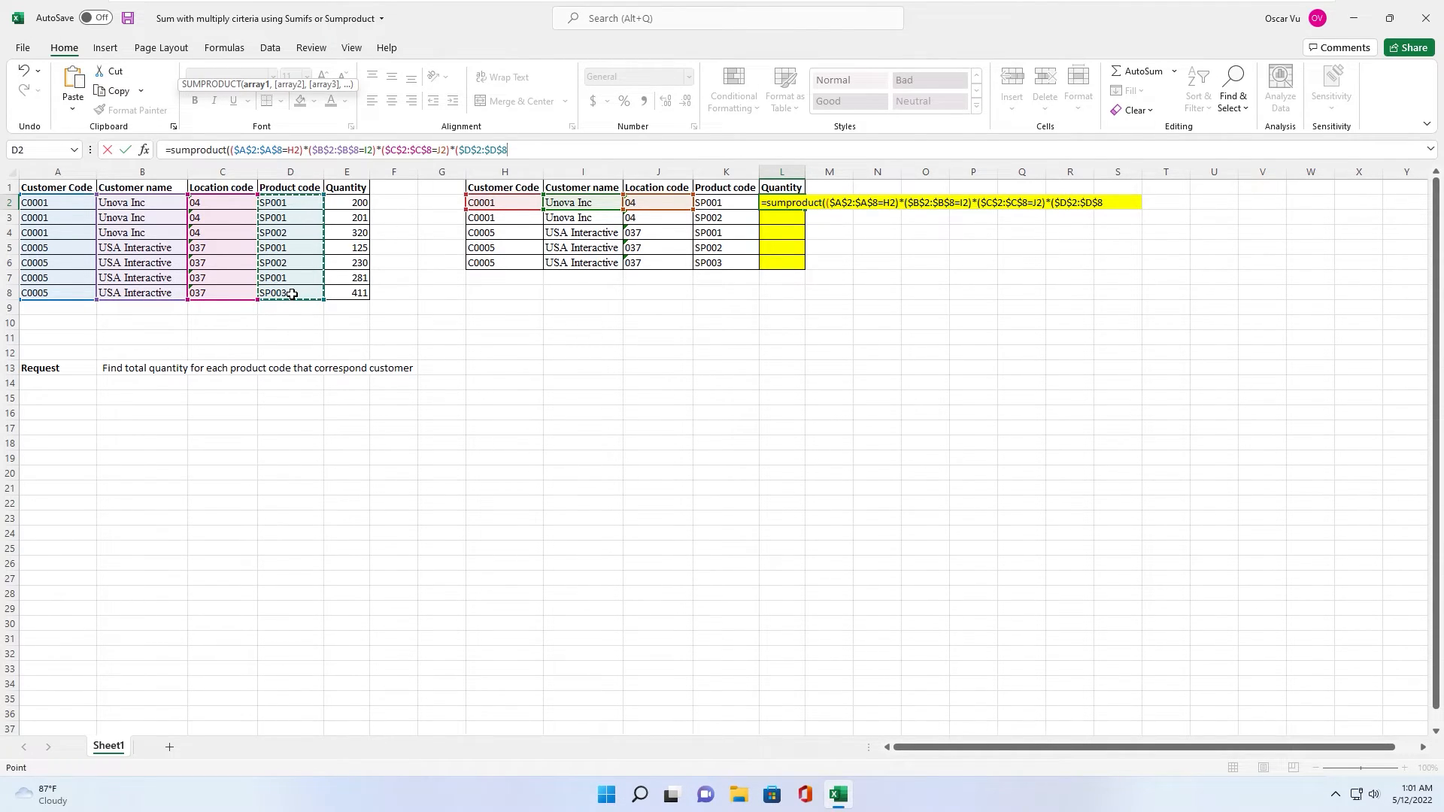
type("=")
left_click(734, 209)
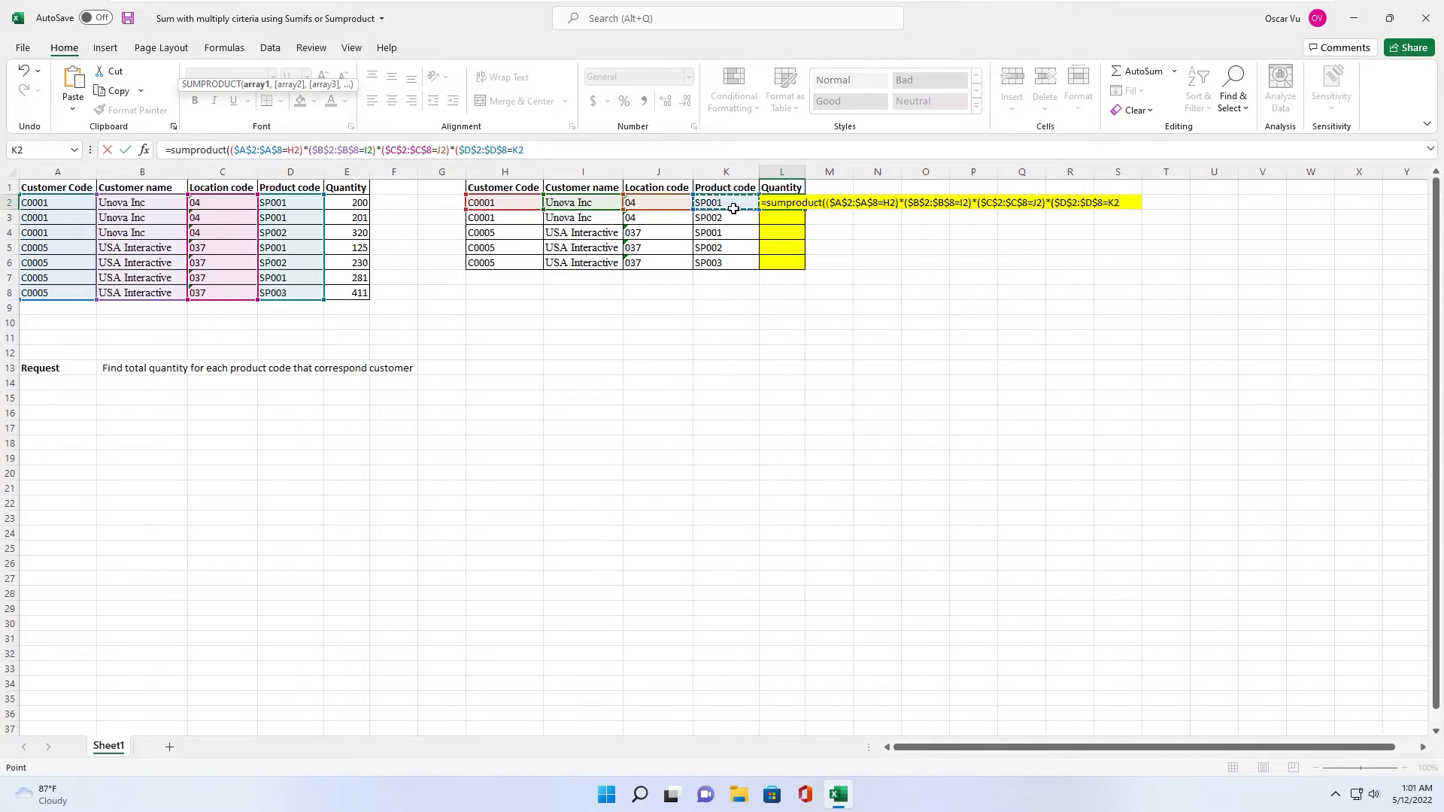
type("),")
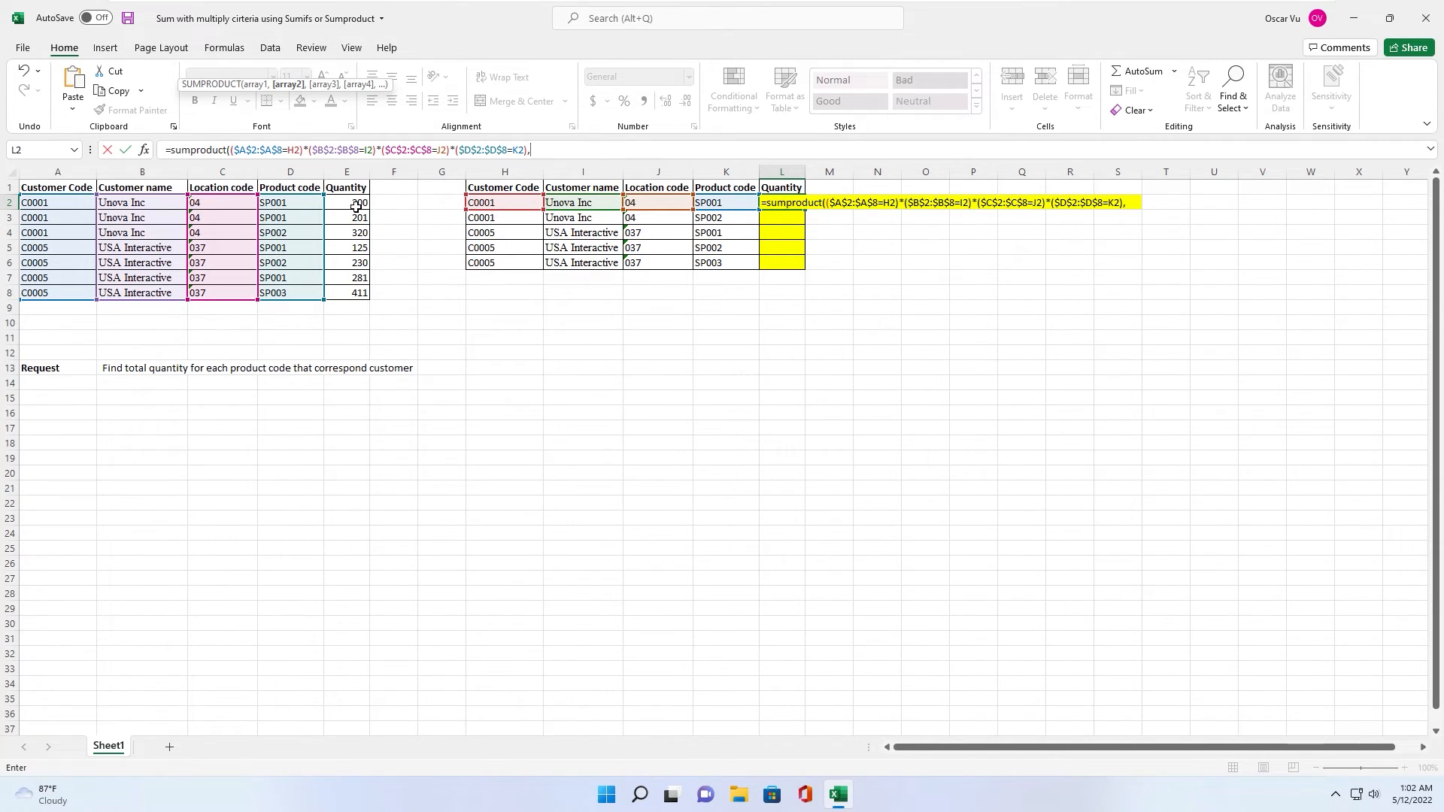
Add the absolute quantity range $E$2:$E$8 as the second array, then close and enter the SUMPRODUCT formula
left_click_drag(355, 205, 349, 290)
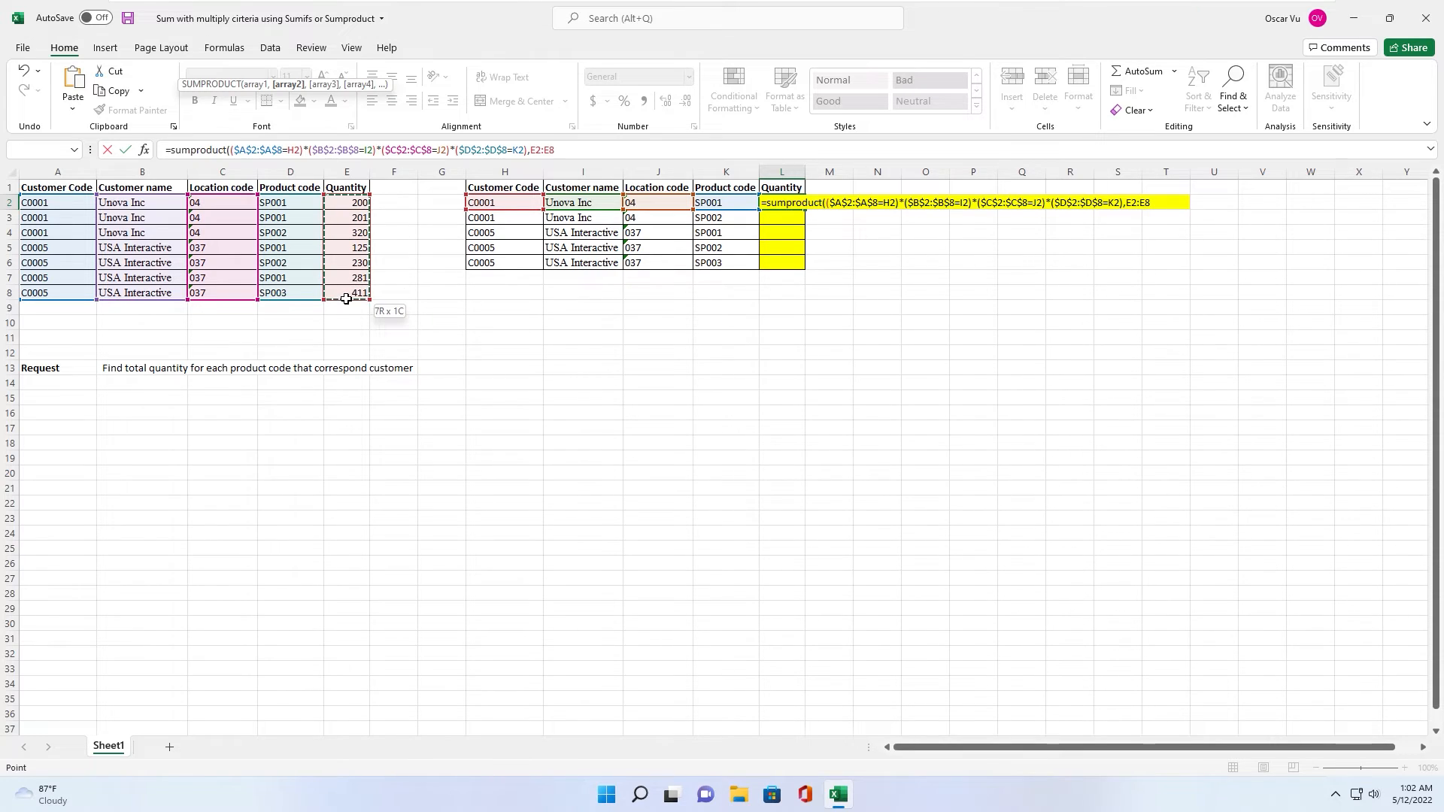
double_click(542, 150)
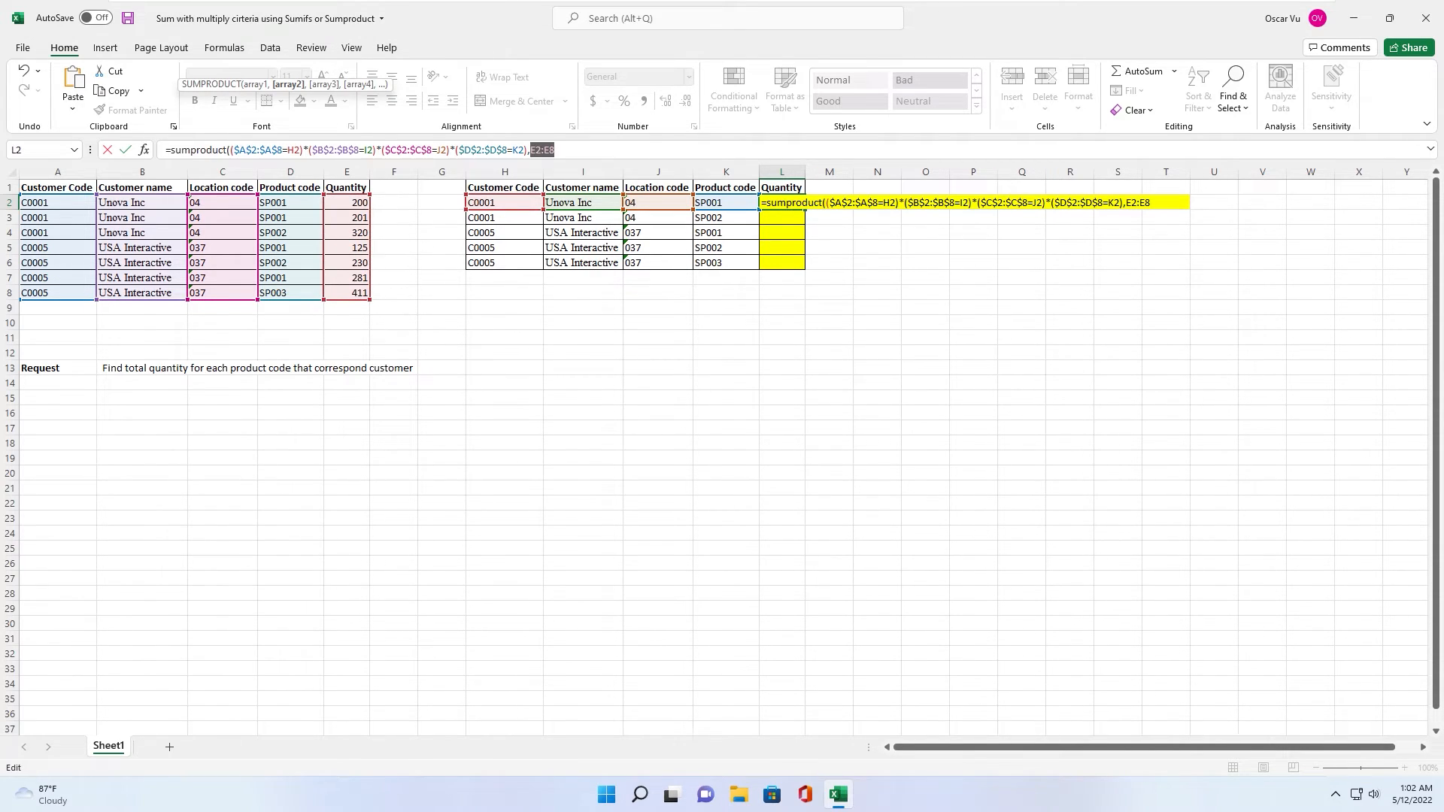
key("F4")
left_click(577, 150)
type(")")
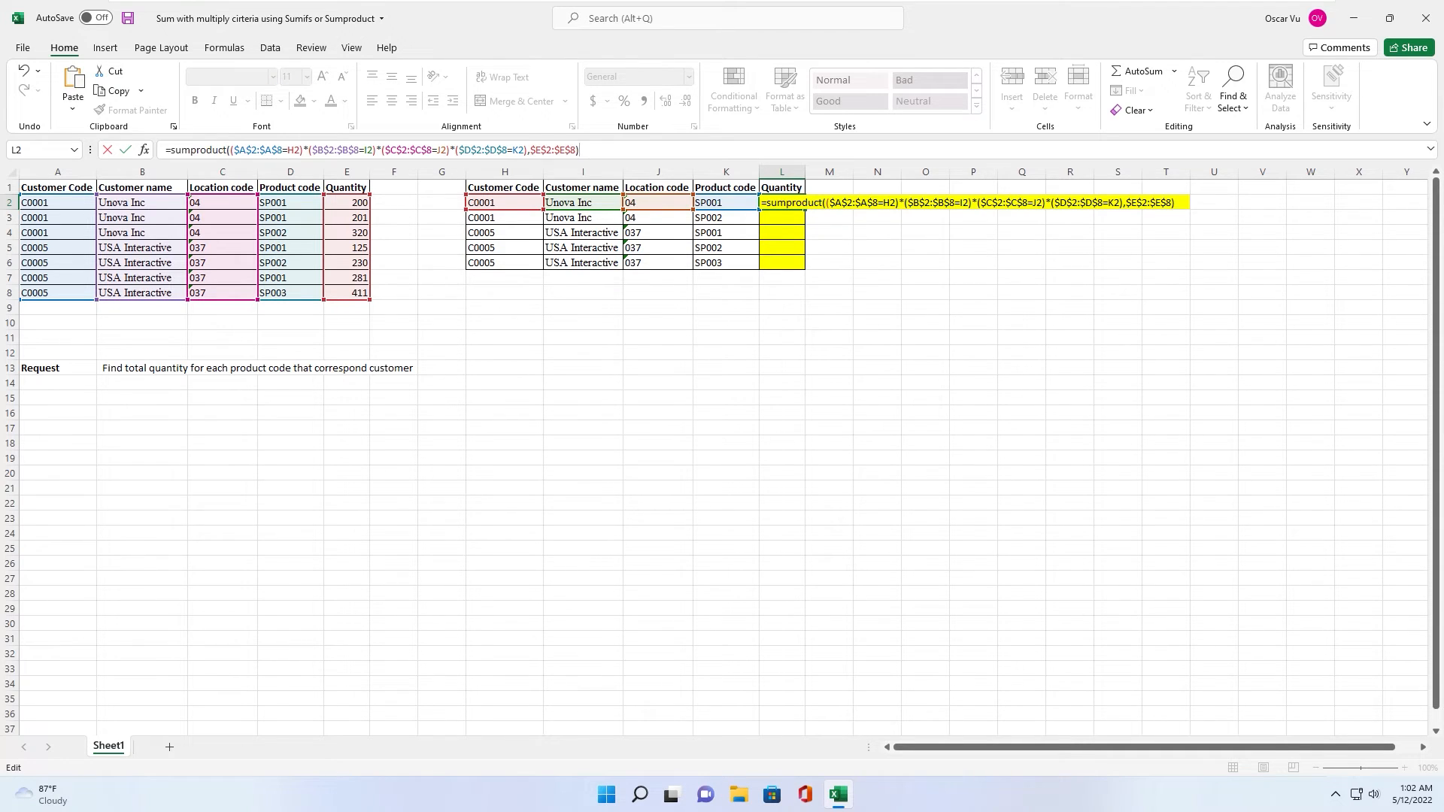
key("Return")
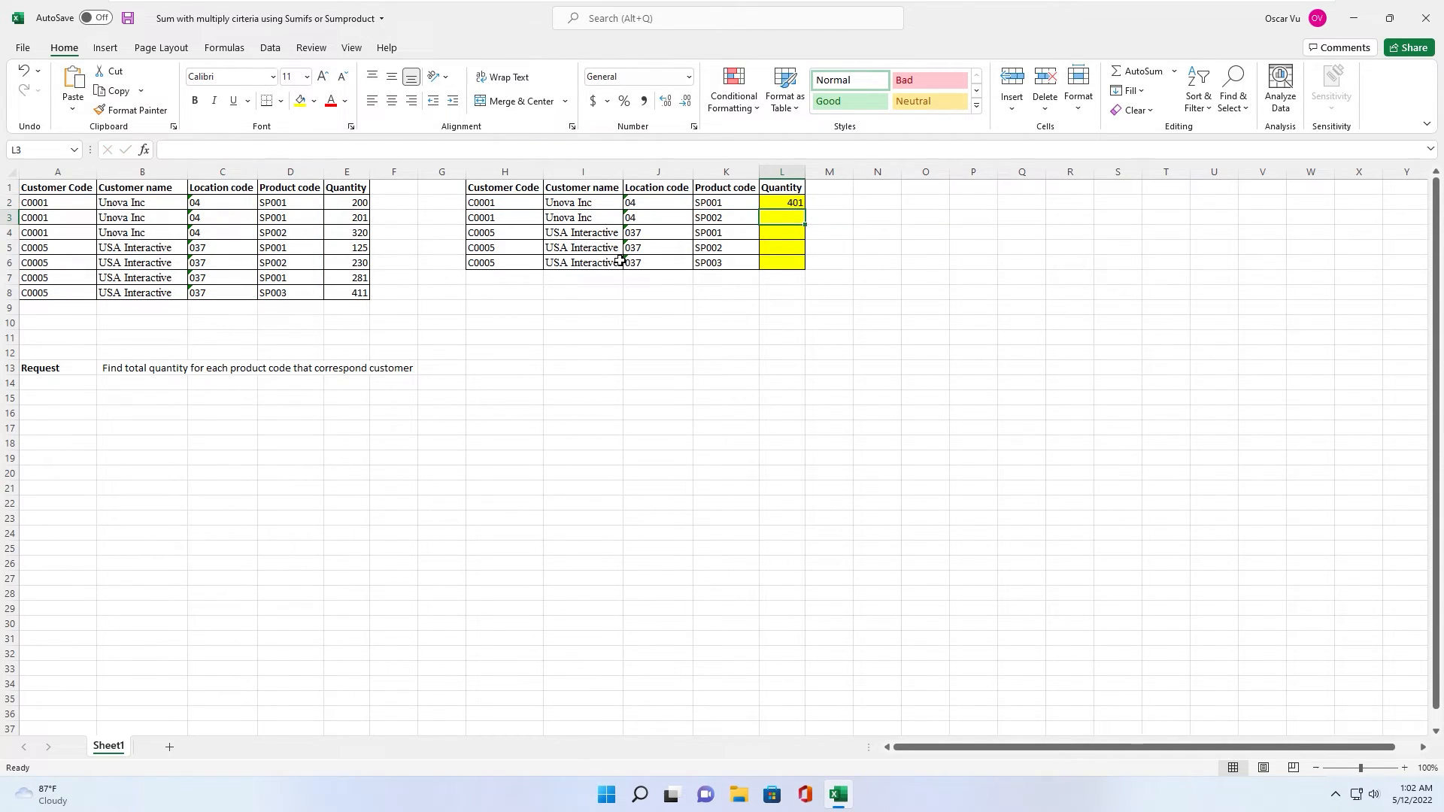
Fill the SUMPRODUCT formula from L2 down through L6 and inspect the formulas in L5 and L2
left_click(786, 204)
left_click_drag(805, 210, 799, 277)
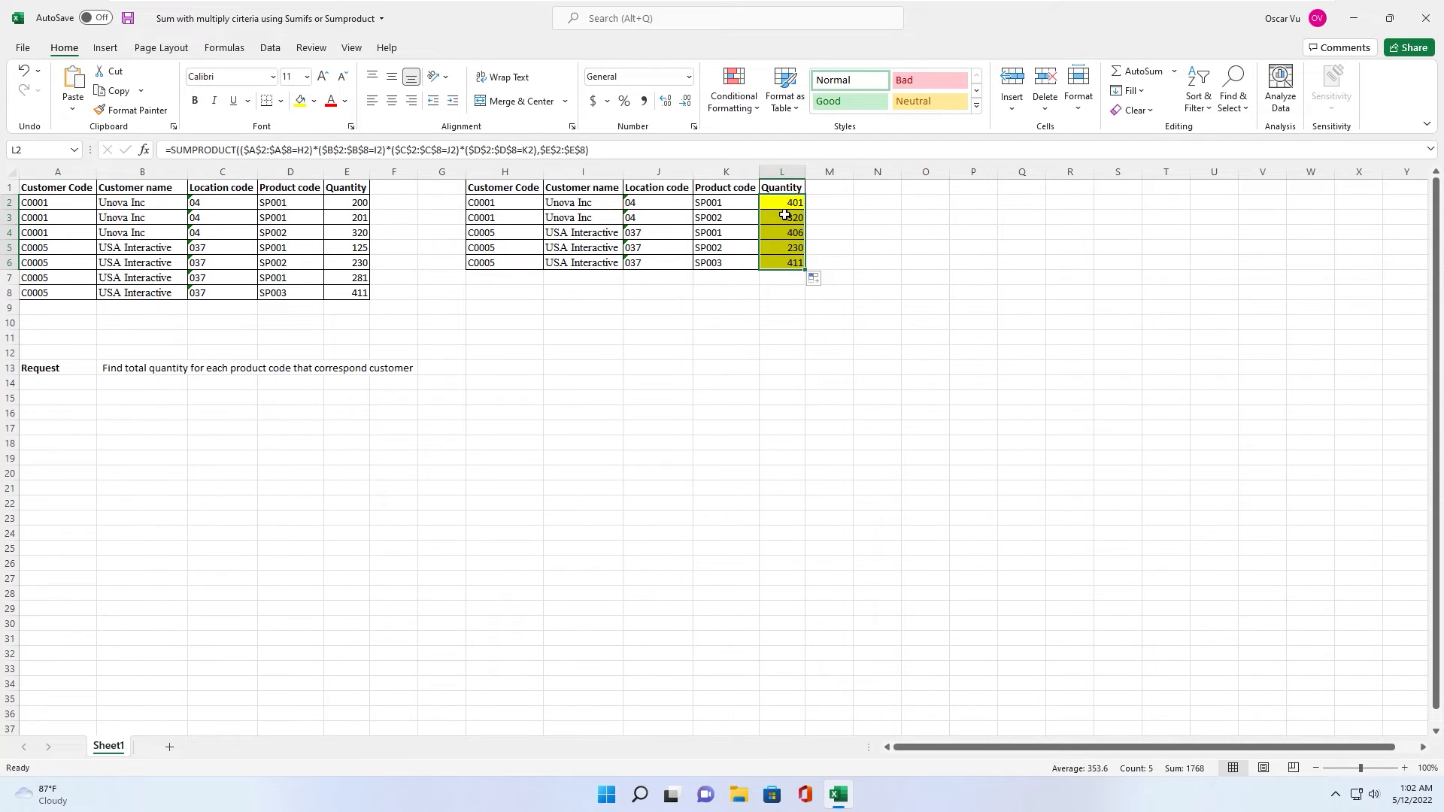
left_click(786, 248)
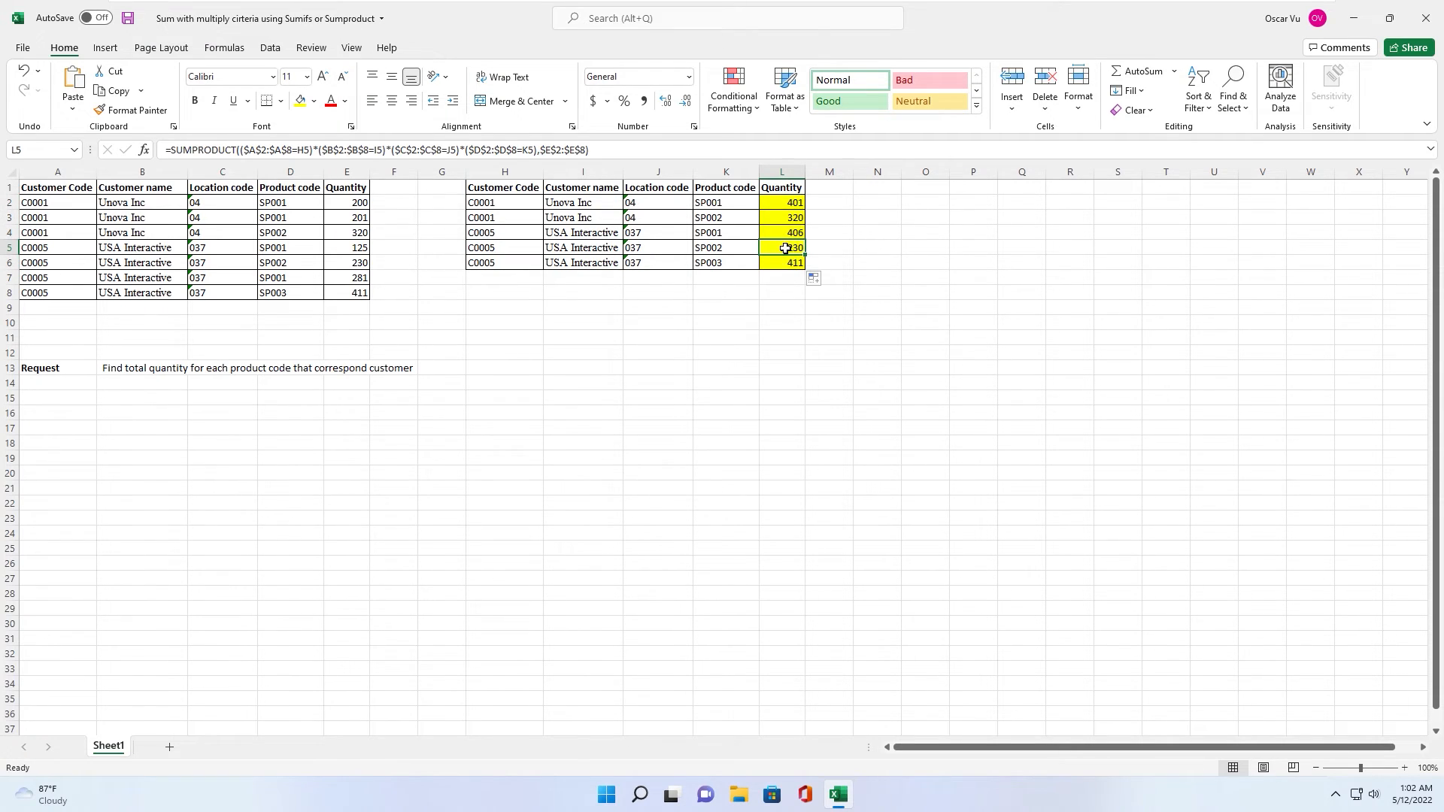
left_click(786, 205)
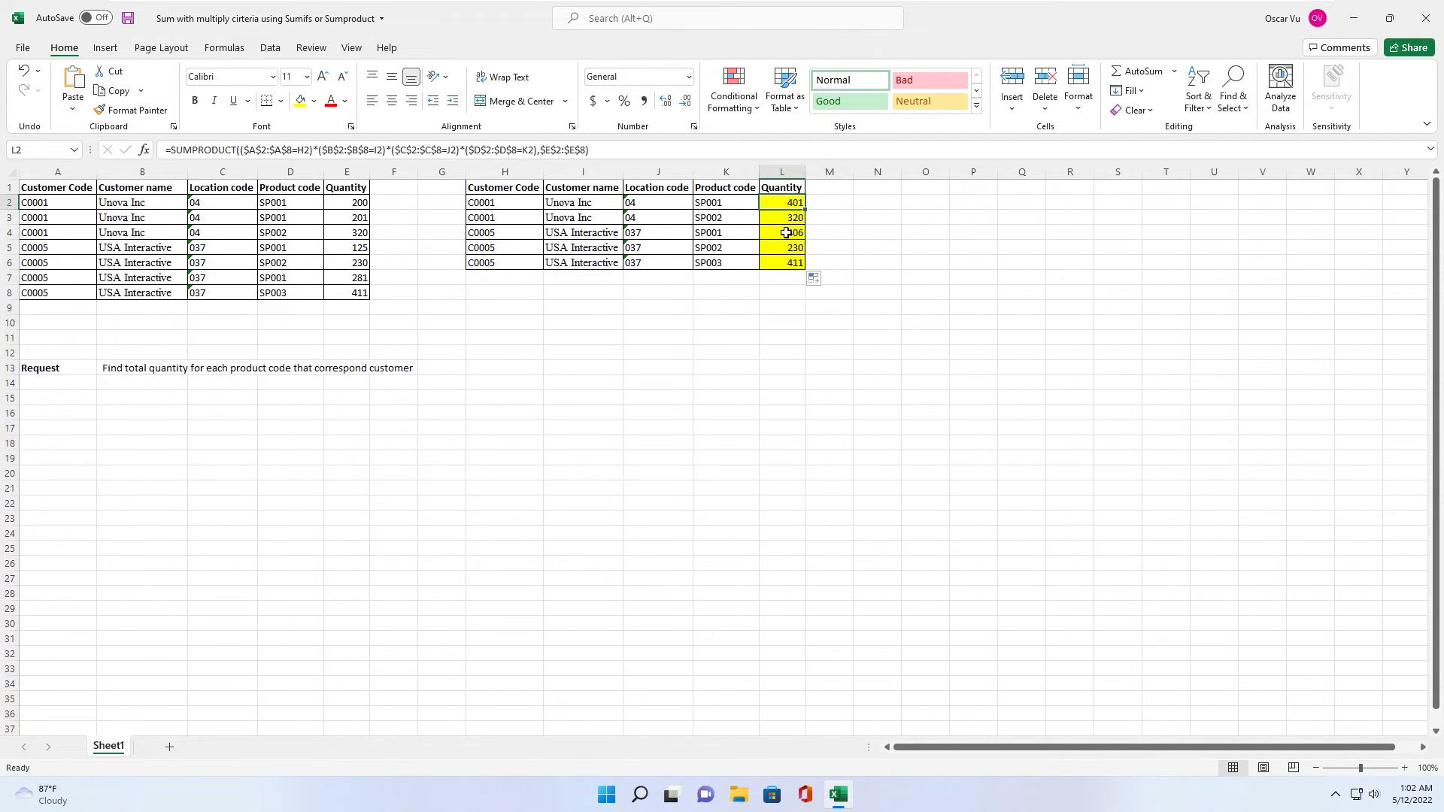
left_click(835, 205)
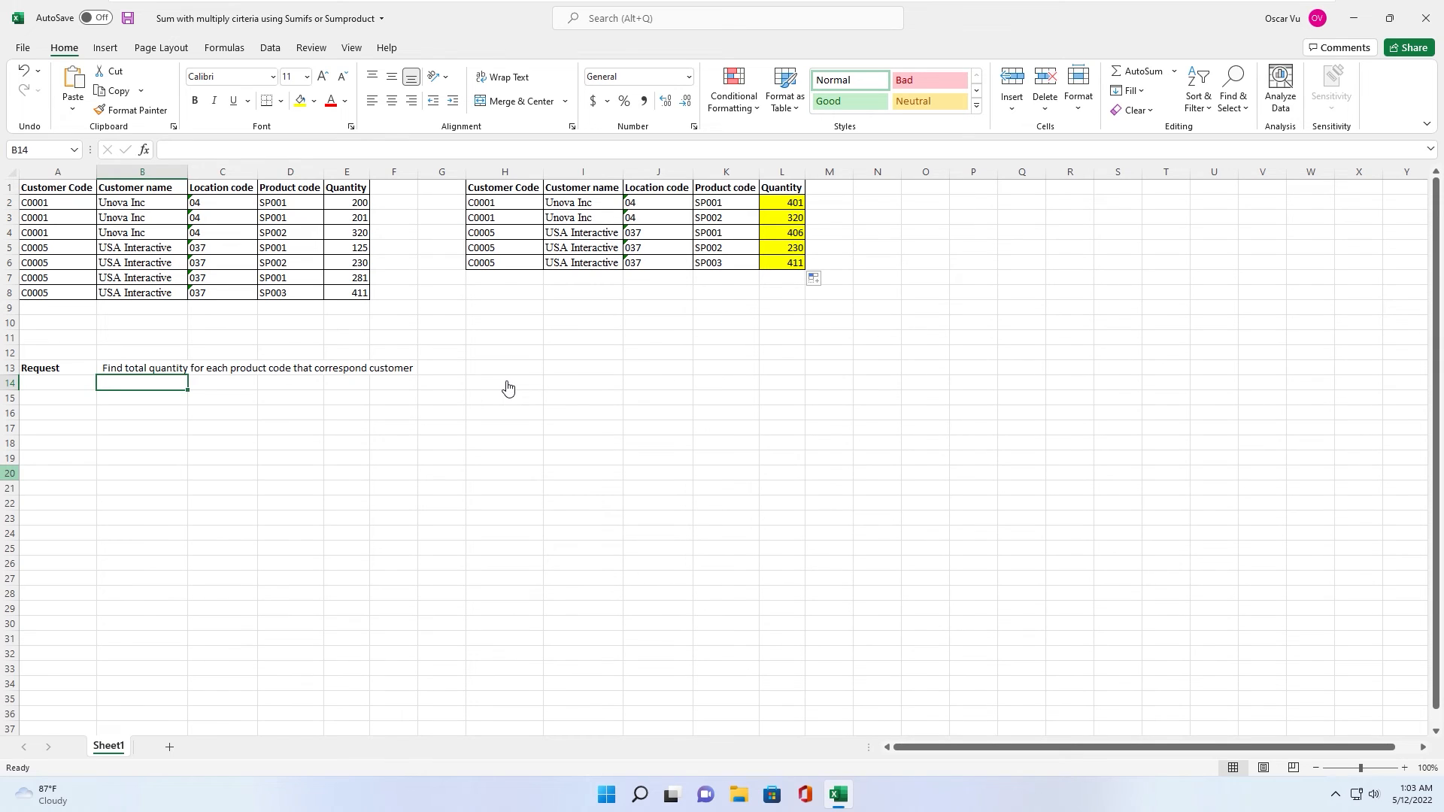
left_click(228, 392)
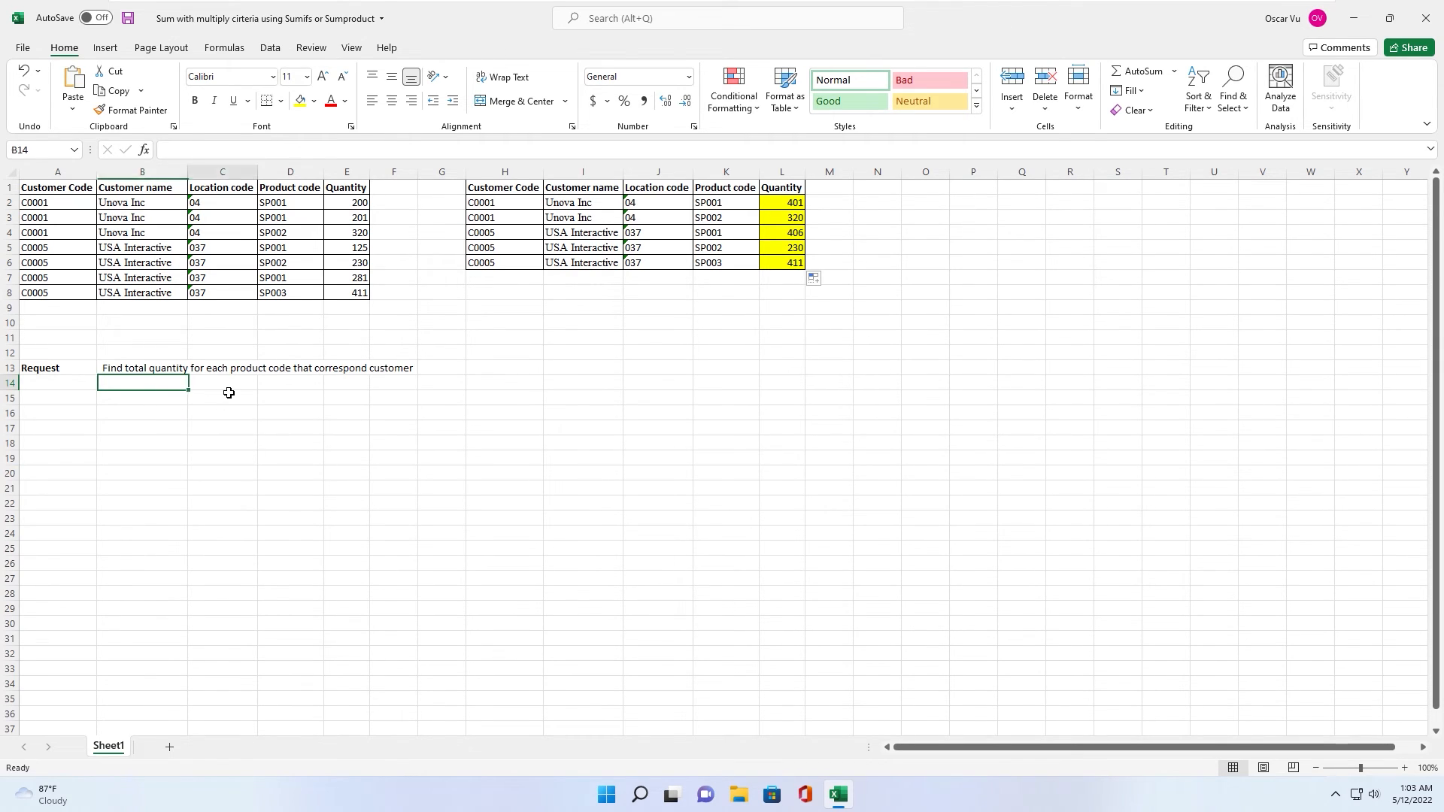
left_click(182, 388)
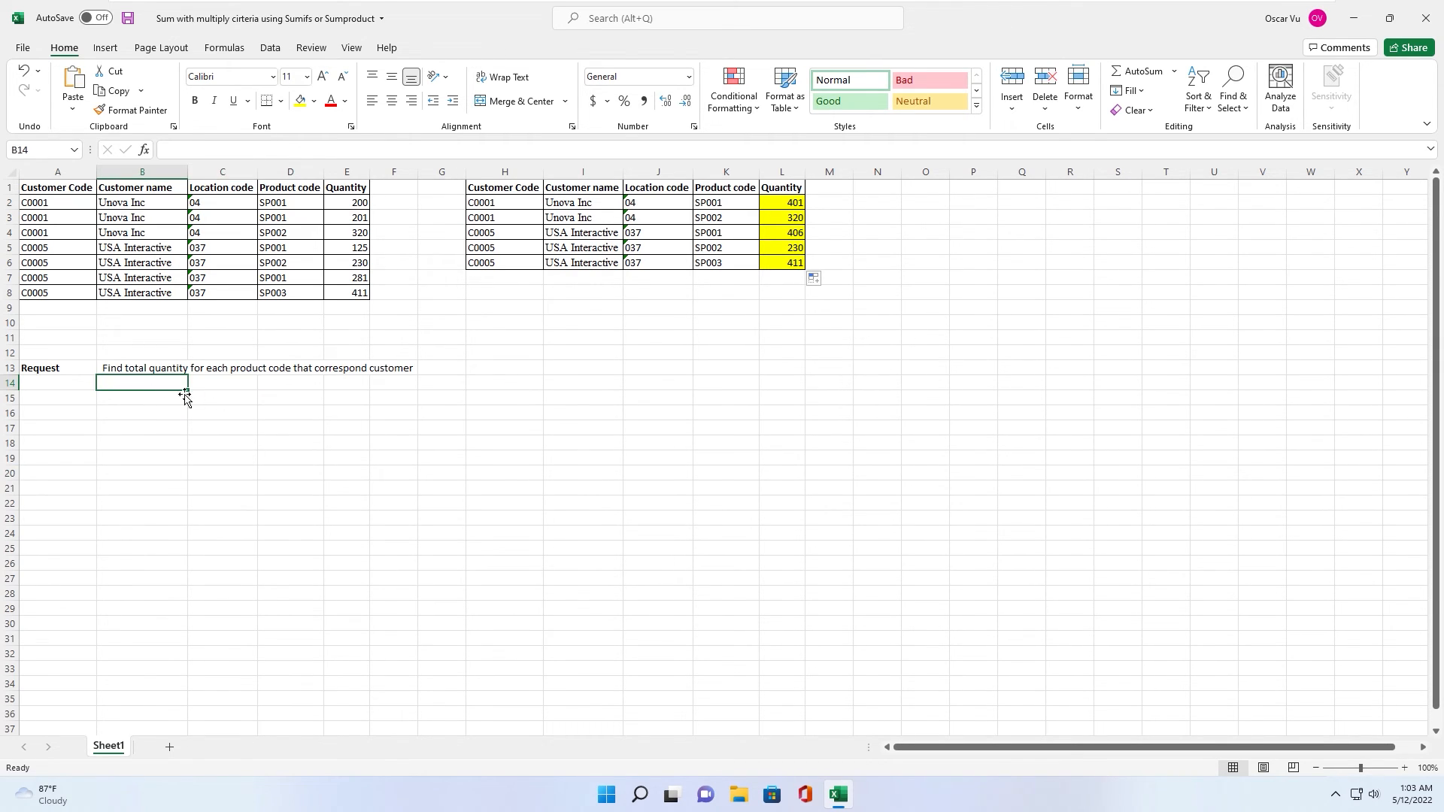
left_click(226, 405)
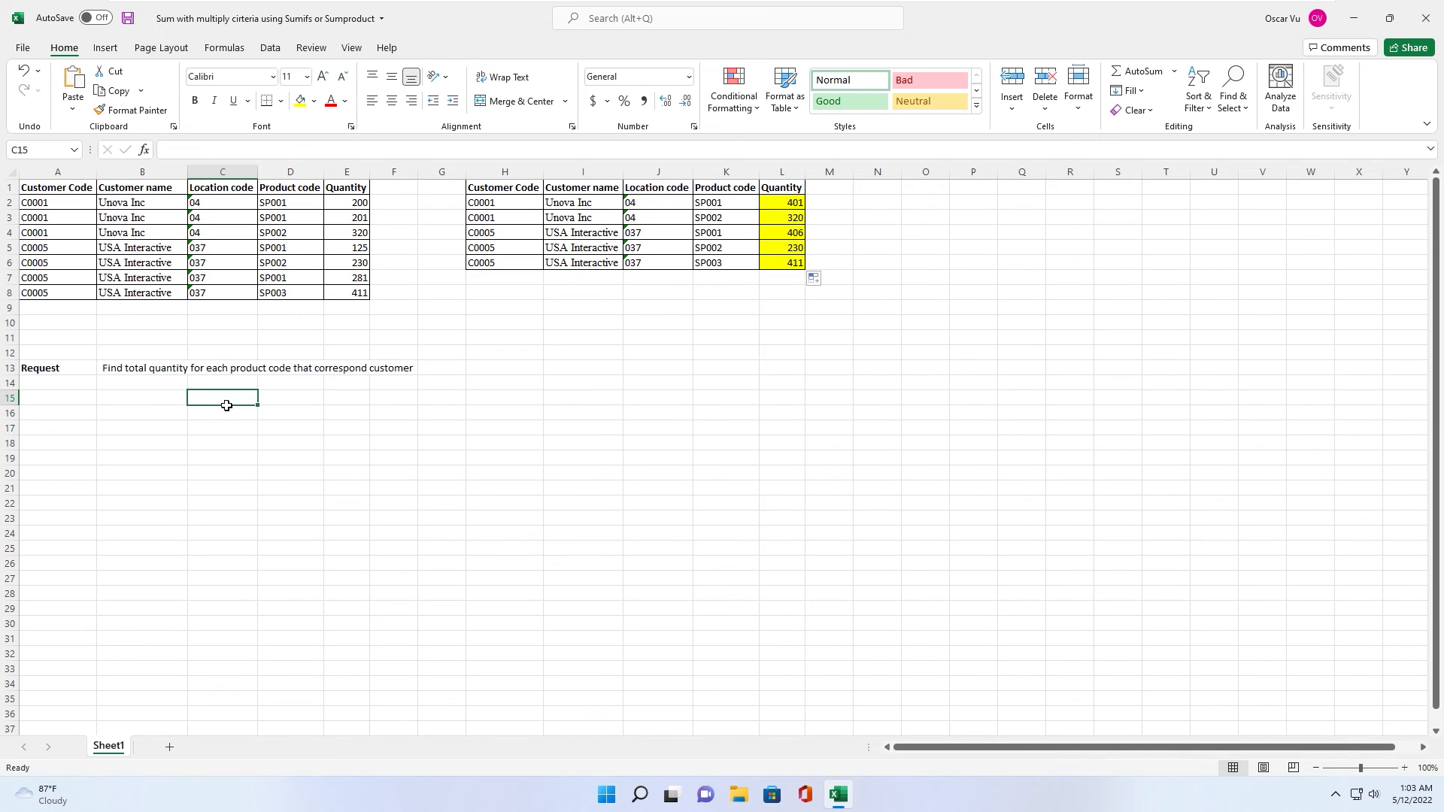